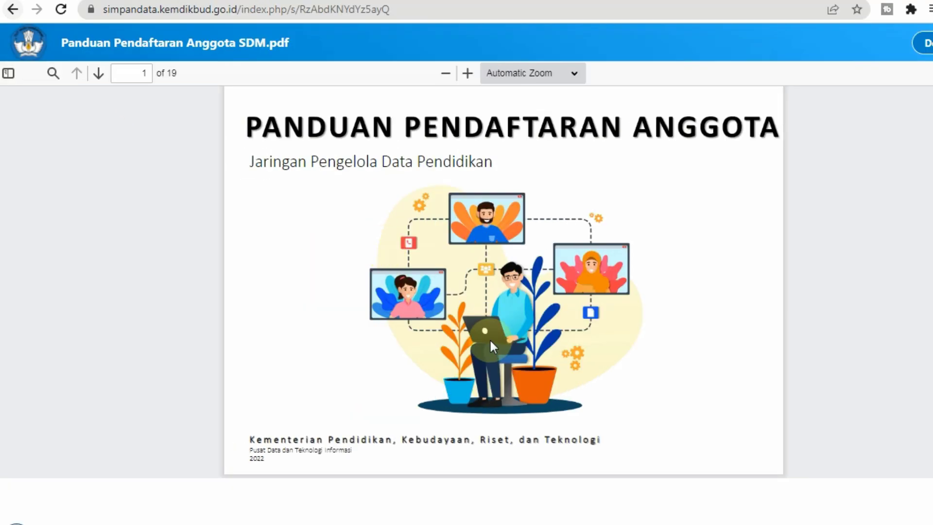
- Finish the PDF guide, close the Info Pembaruan notice, then select Word outline item 1, OPS BARU
scroll(488, 339, "down", 20)
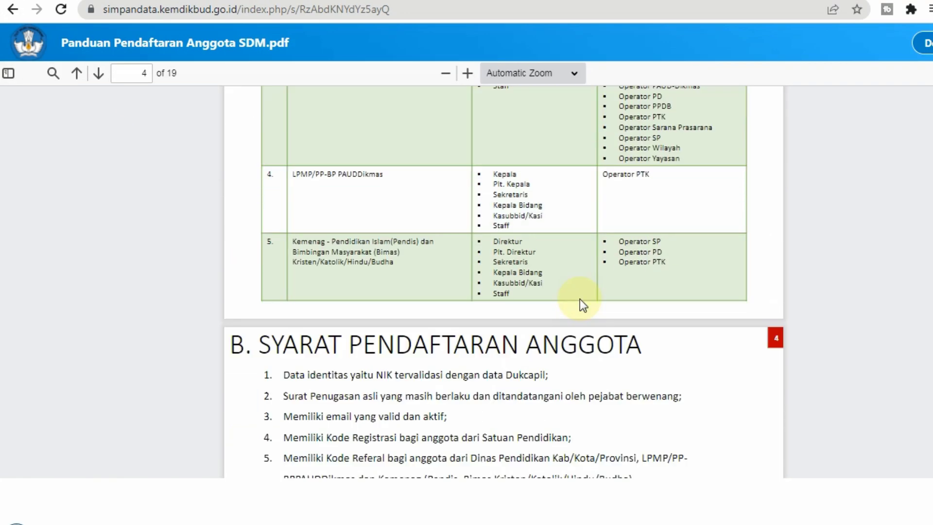
scroll(579, 298, "down", 10)
left_click(13, 9)
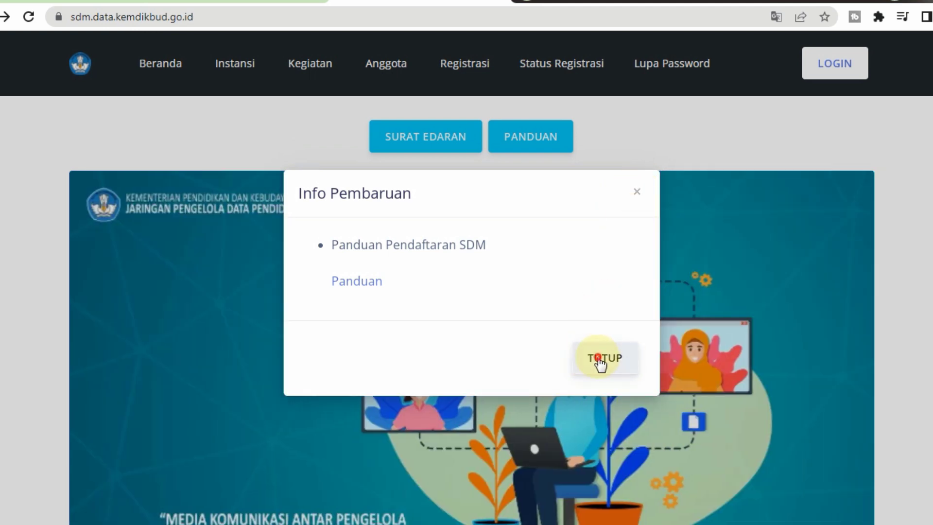
left_click(597, 362)
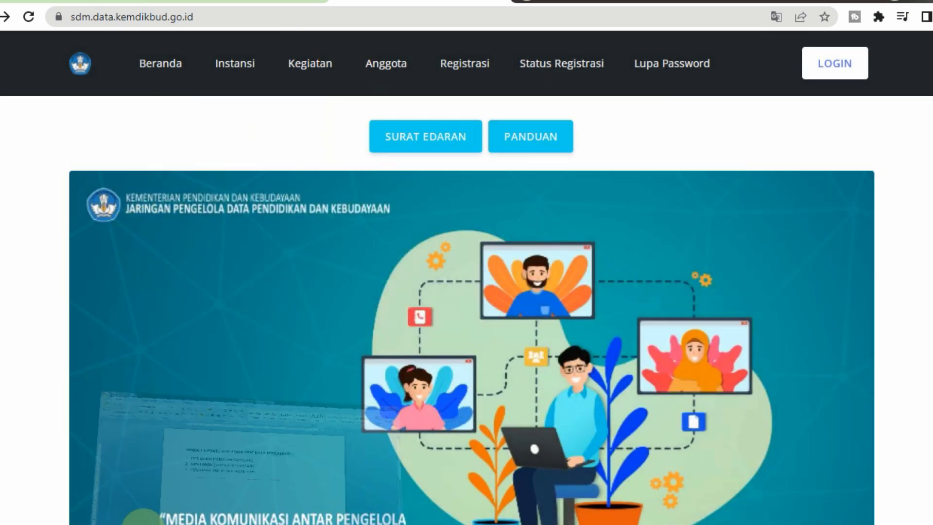
key("alt+Tab")
left_click_drag(265, 232, 534, 240)
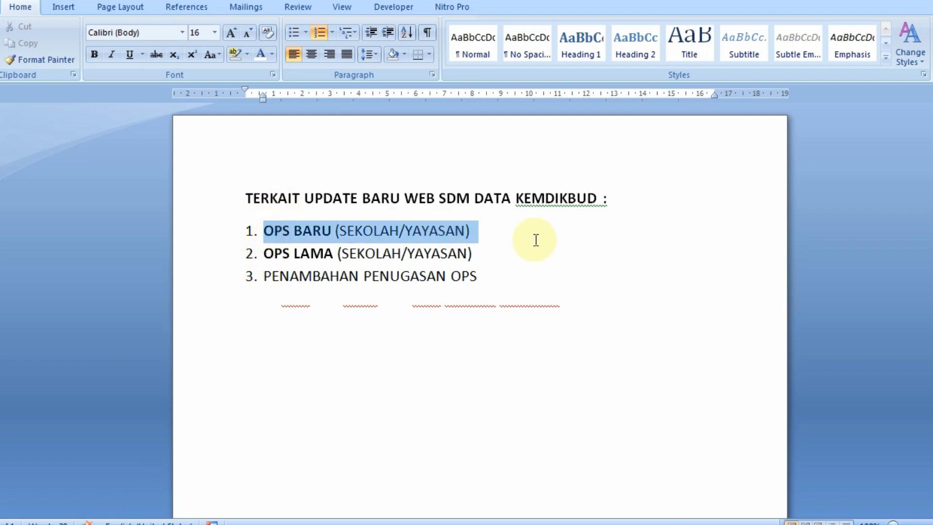
- Colour the selected OPS BARU (SEKOLAH/YAYASAN) item red in Word
left_click(273, 57)
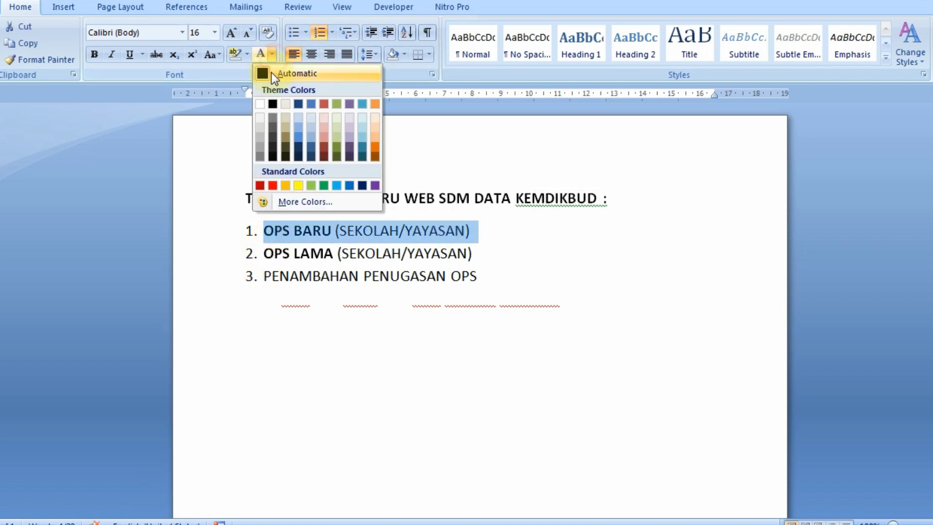
left_click(275, 185)
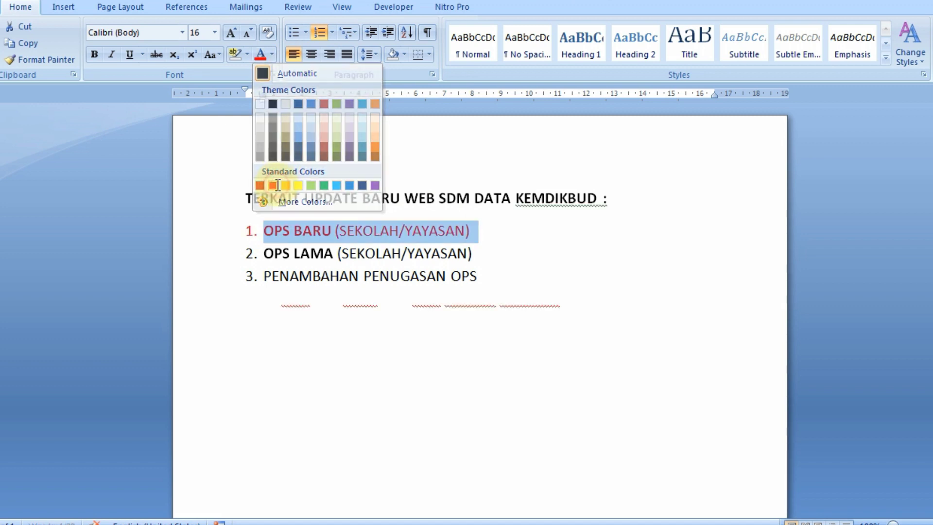
left_click(498, 245)
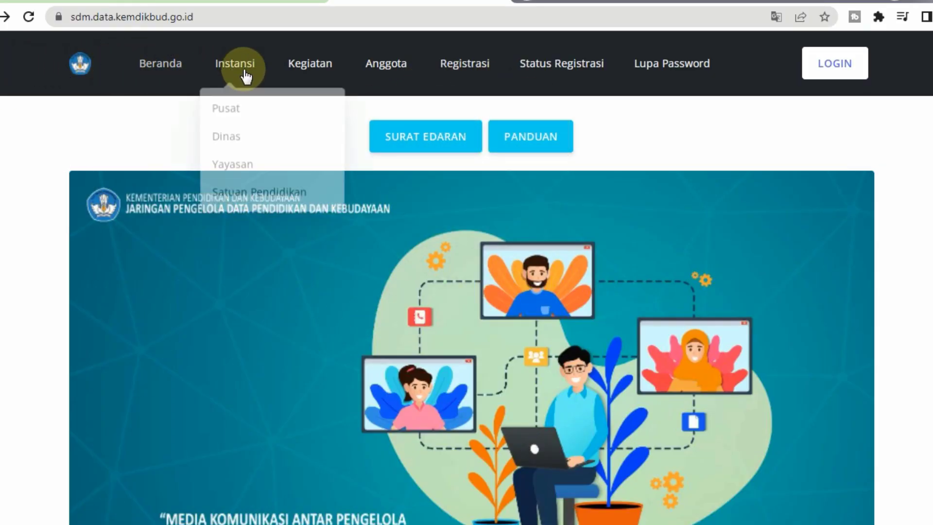
- Open the Satuan Pendidikan registration form and go through the NIK, Nama and Tempat Lahir fields
mouse_move(481, 77)
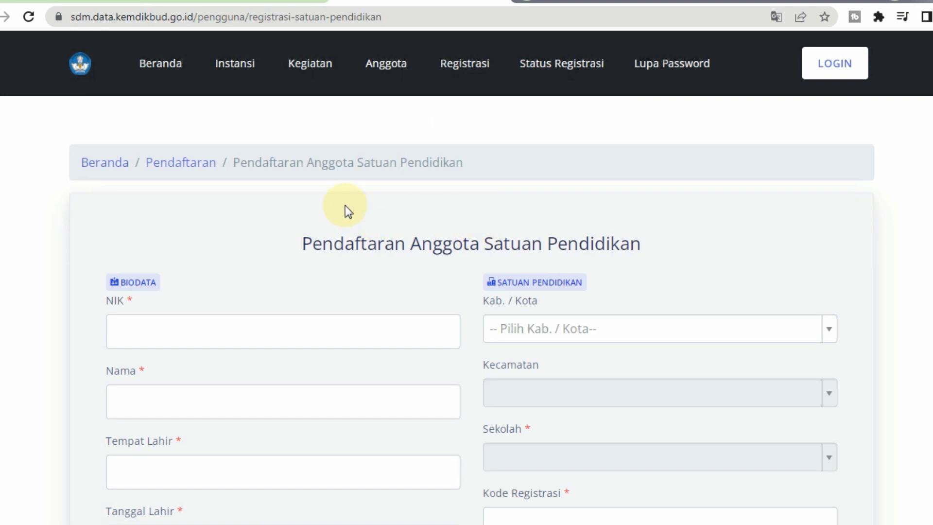
scroll(452, 142, "down", 3)
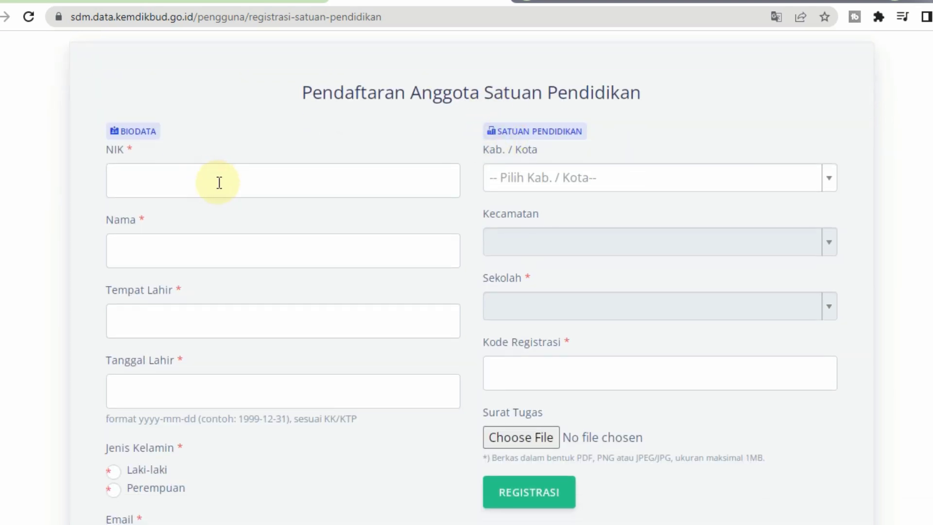
left_click(235, 182)
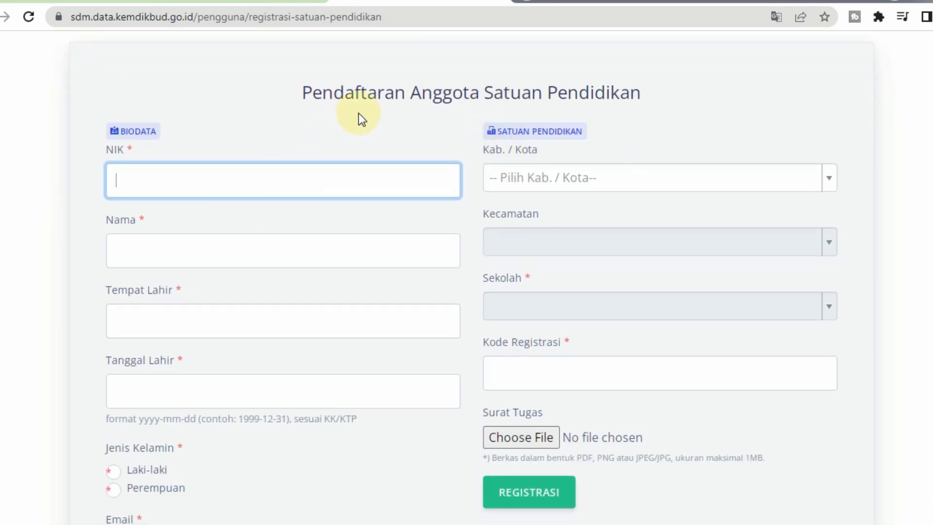
left_click(291, 248)
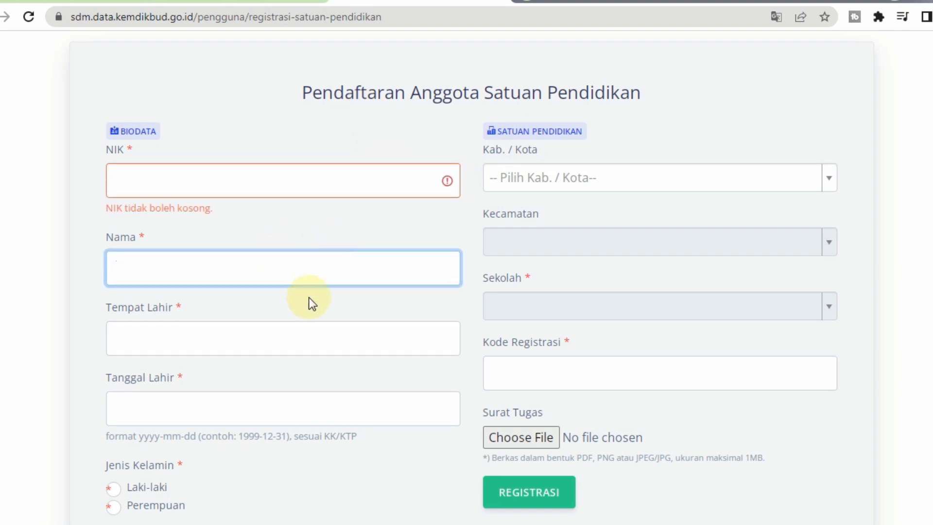
left_click(243, 340)
- Continue through Tanggal Lahir, Laki-laki and Email, scrolling the form to show the required-field warnings
scroll(323, 291, "down", 2)
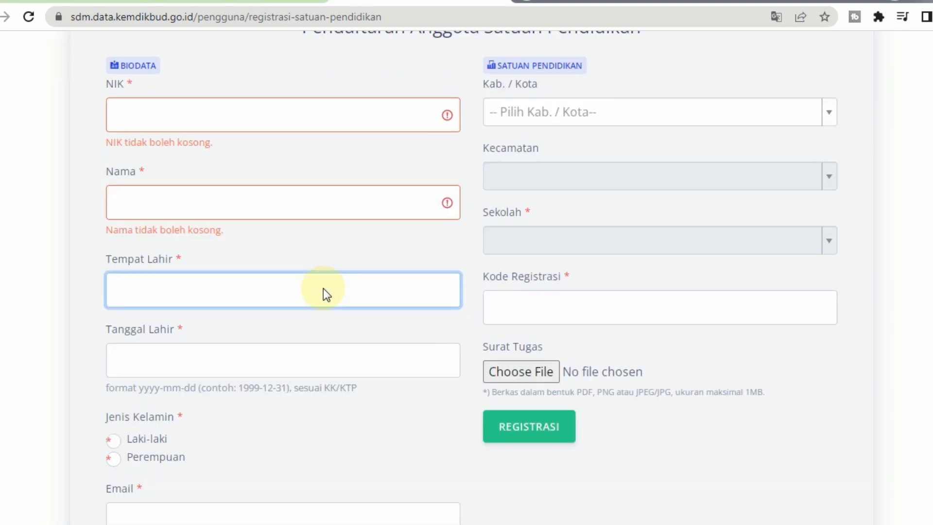
left_click(204, 353)
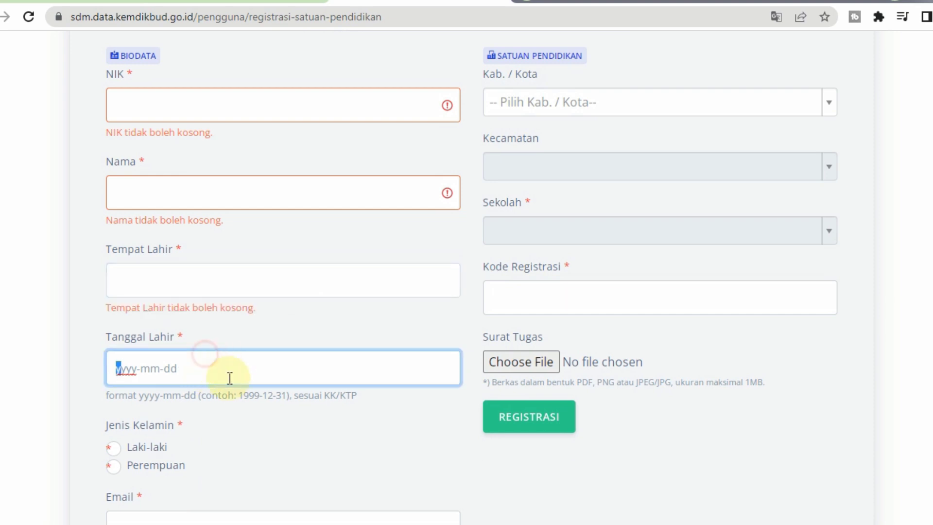
scroll(165, 398, "down", 3)
left_click(142, 297)
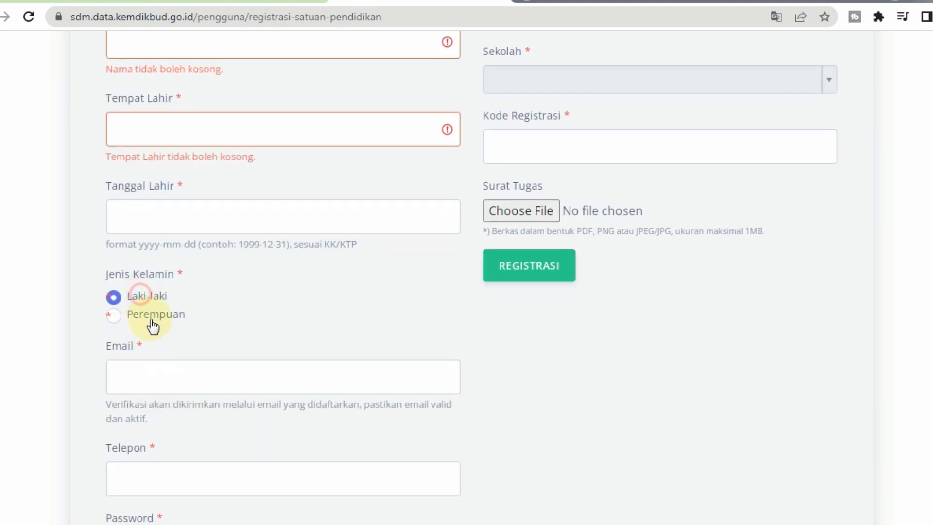
left_click(244, 392)
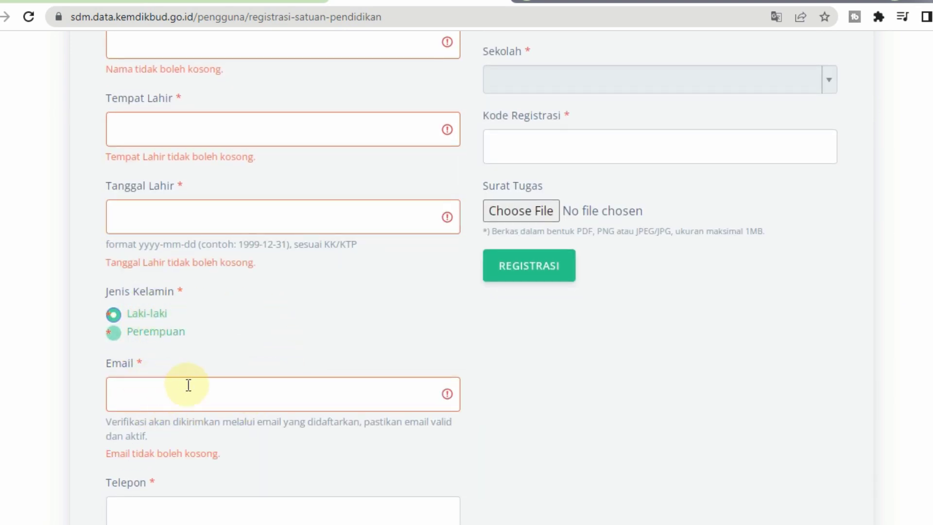
scroll(475, 399, "down", 3)
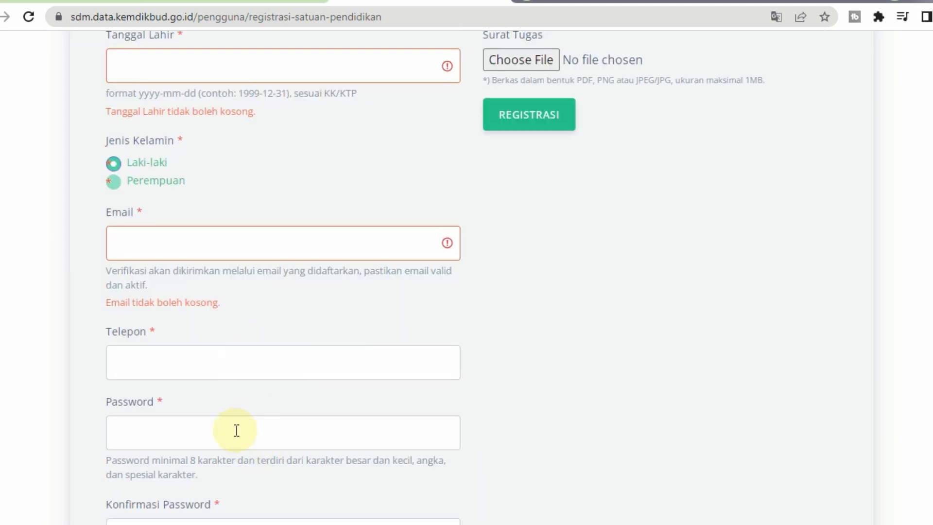
scroll(526, 445, "down", 3)
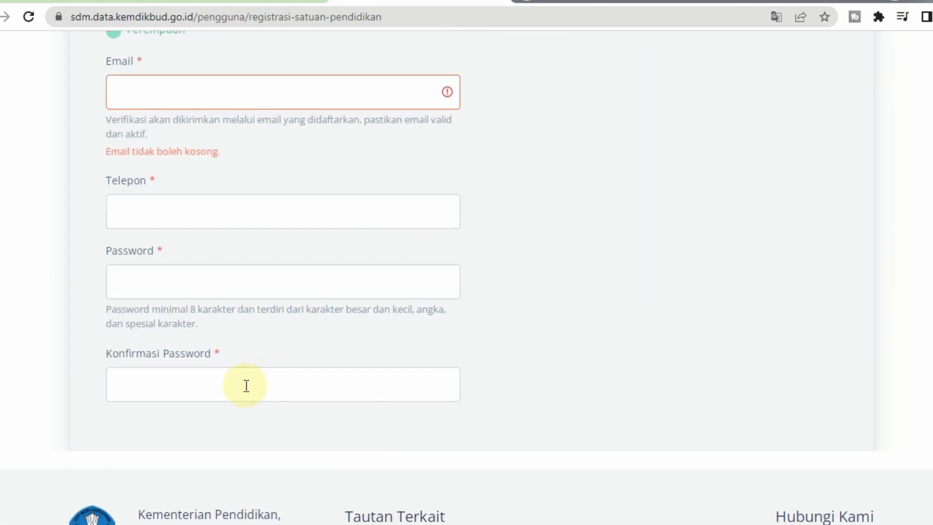
scroll(651, 320, "up", 6)
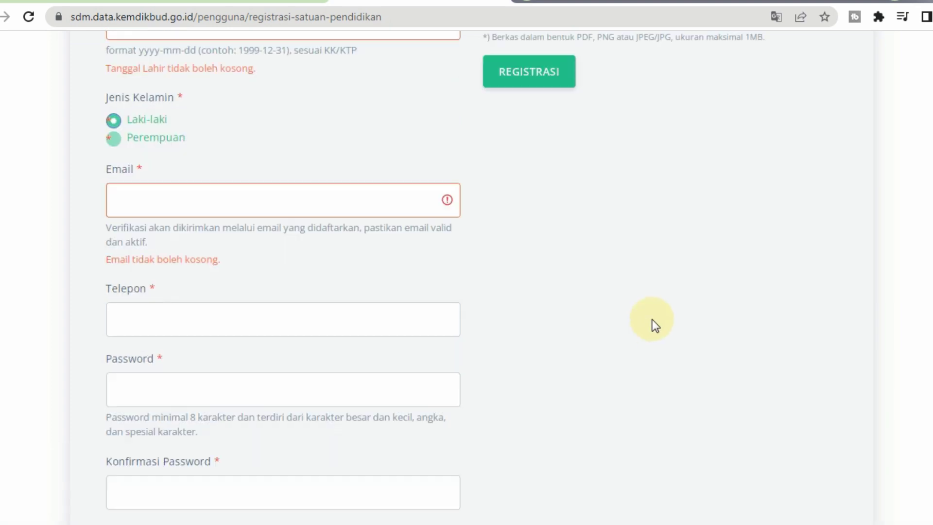
scroll(658, 322, "up", 5)
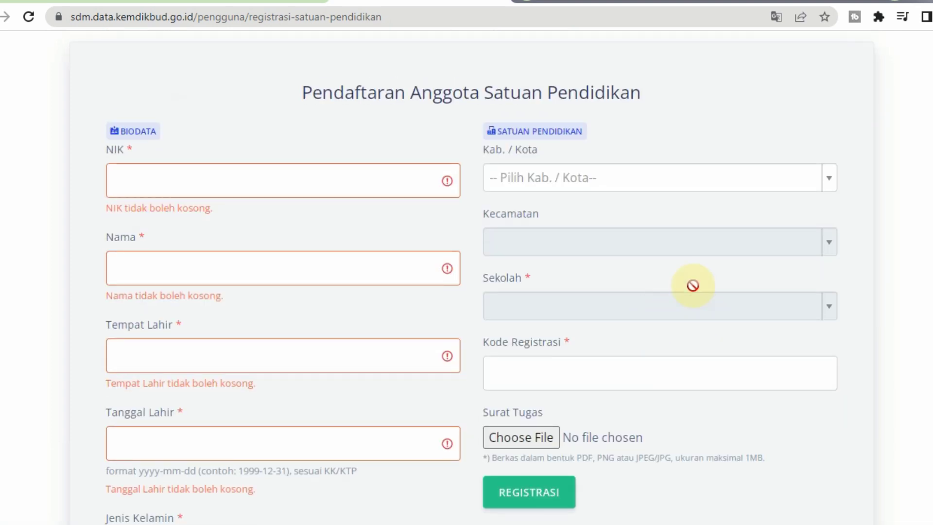
- Choose Kota Jakarta Utara, Kec. Kelapa Gading and school BKB PAUD DORANG I RW 002
left_click(654, 178)
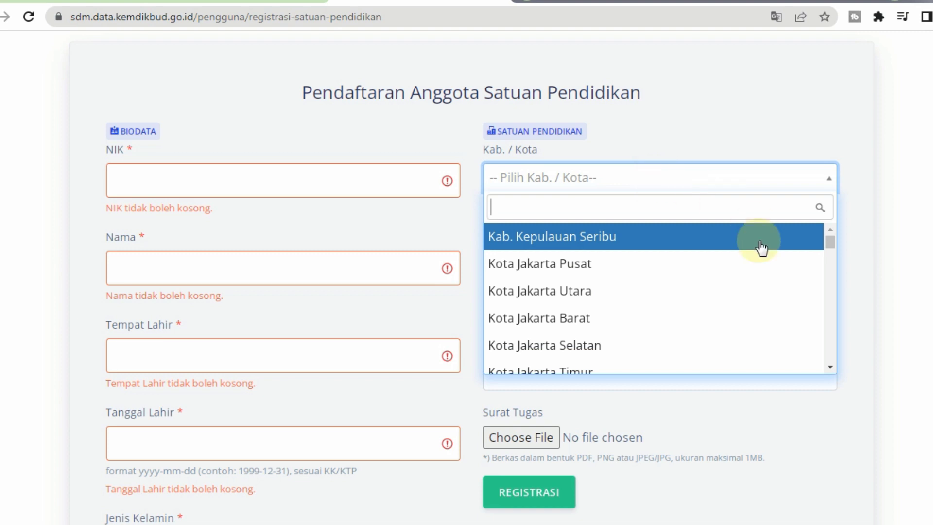
left_click(558, 289)
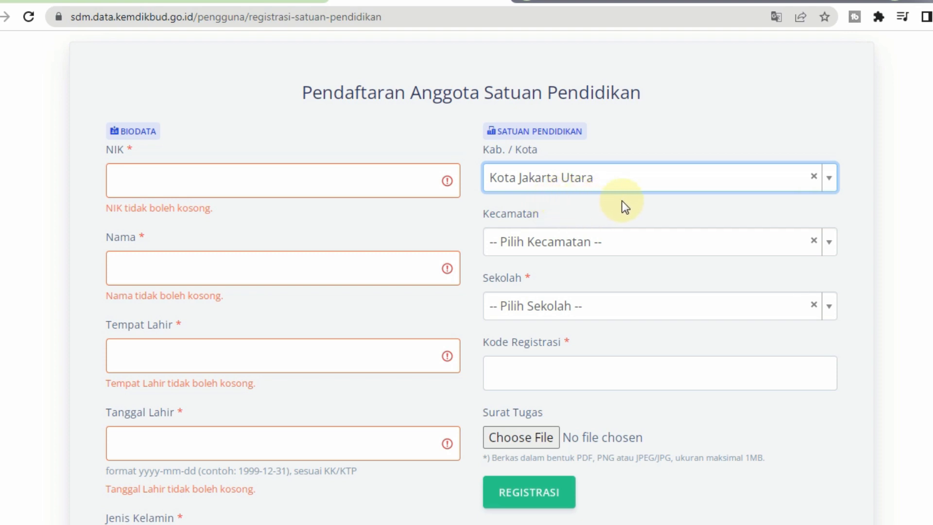
left_click(629, 254)
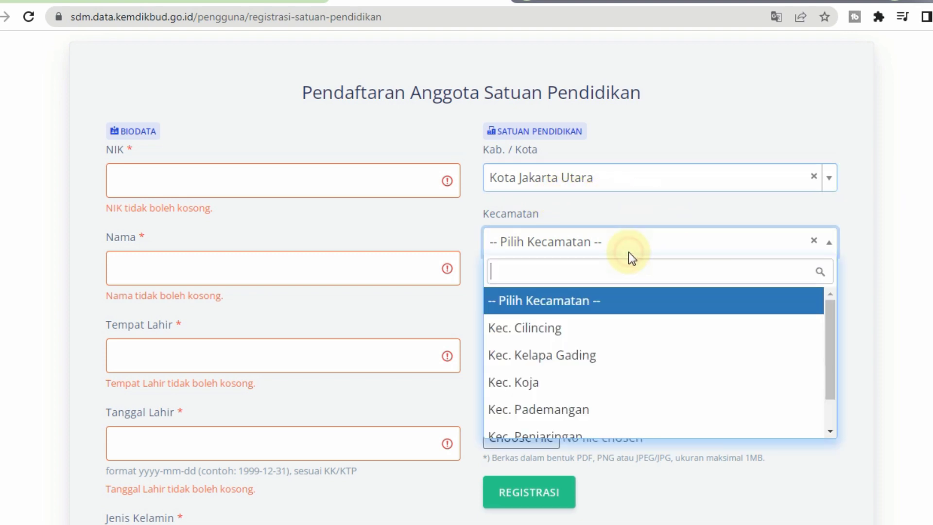
left_click(563, 353)
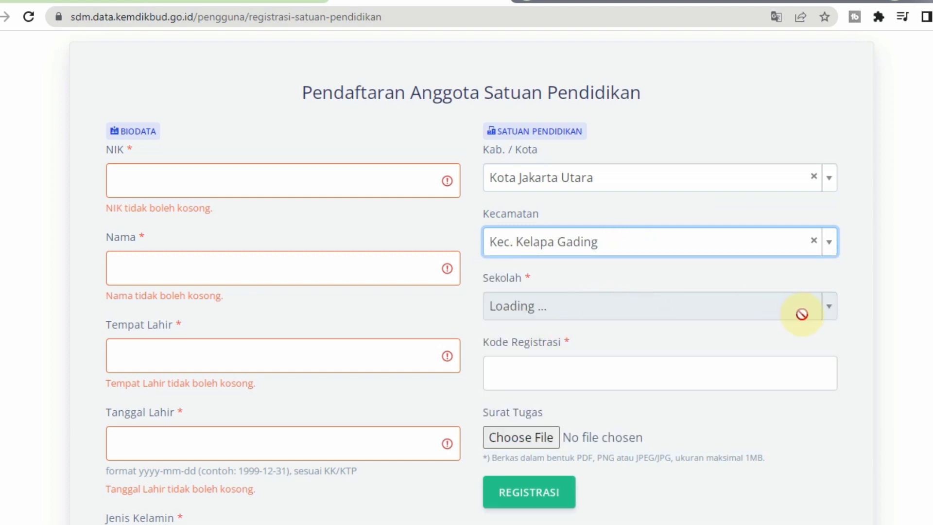
left_click(652, 305)
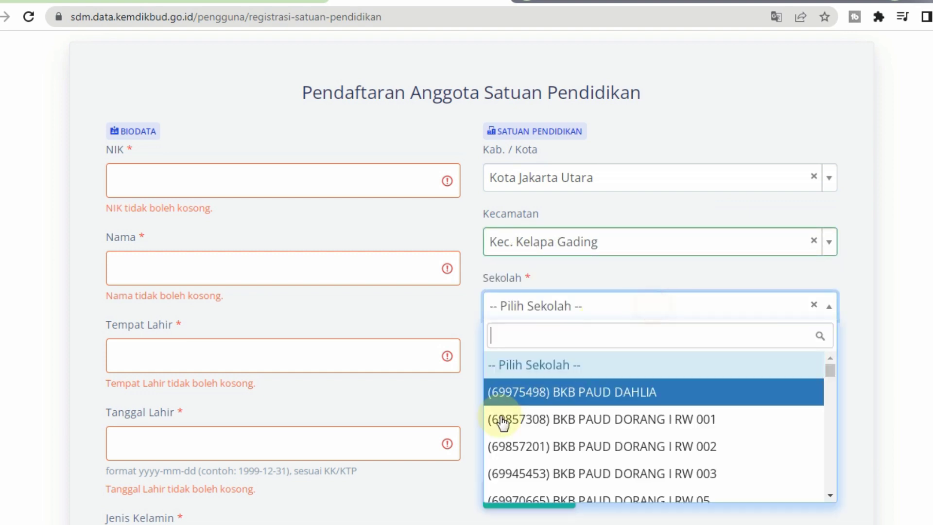
left_click(494, 440)
- Focus the Kode Registrasi field and scroll down to the Surat Tugas upload and REGISTRASI button
left_click(635, 370)
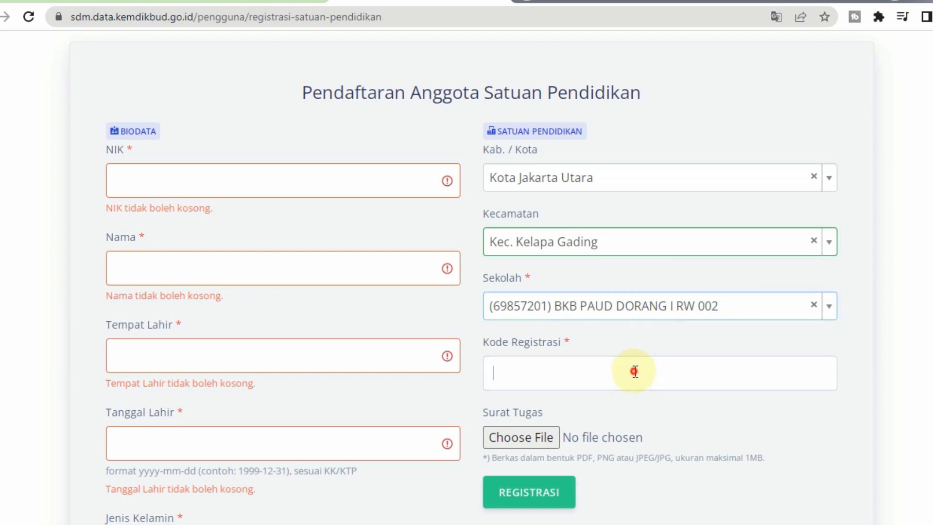
scroll(710, 410, "down", 2)
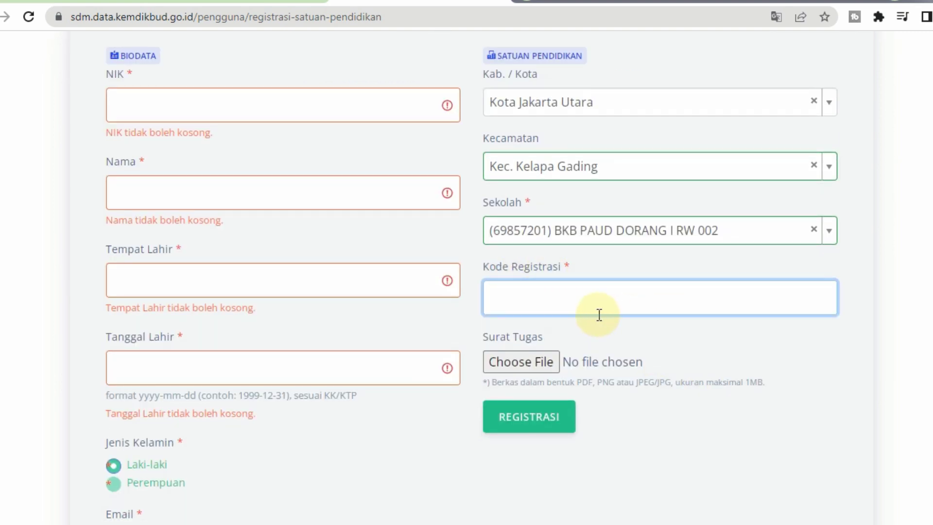
scroll(680, 368, "down", 2)
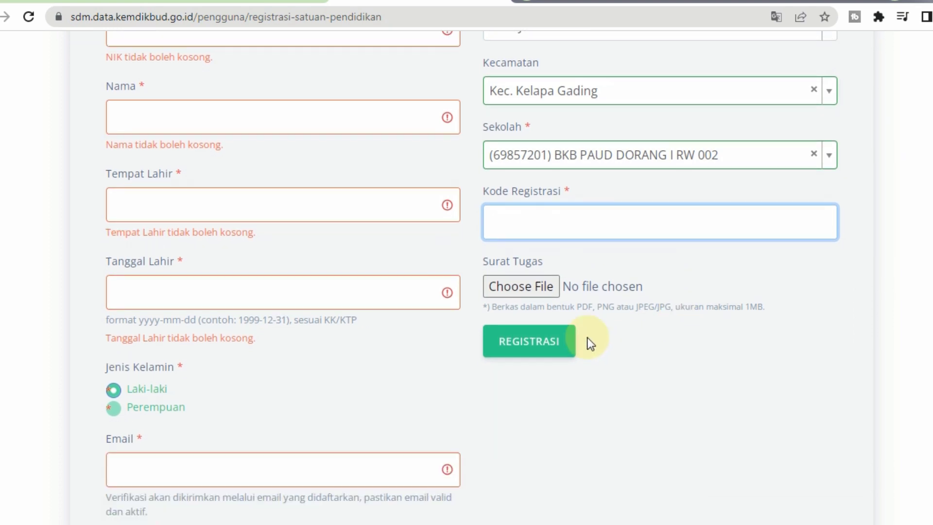
- Open the Surat Tugas file picker and close it without selecting any file
left_click(524, 288)
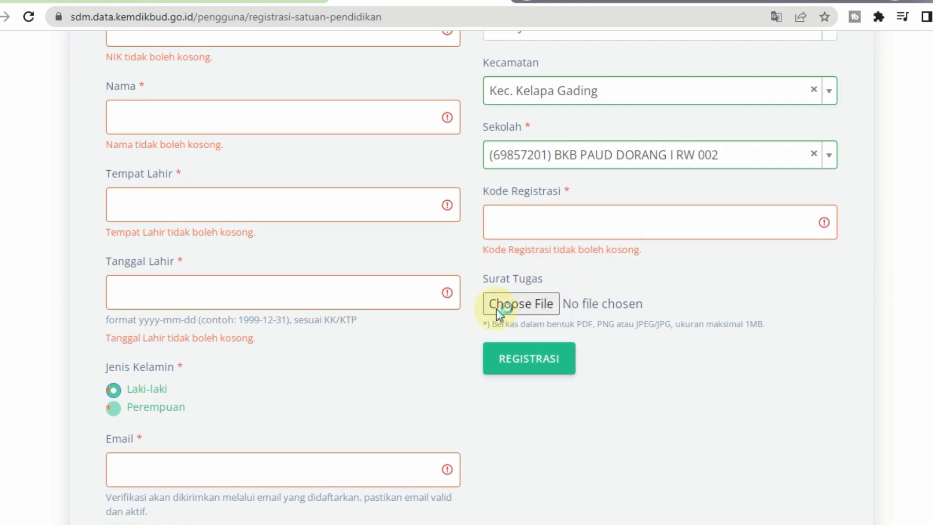
left_click(507, 310)
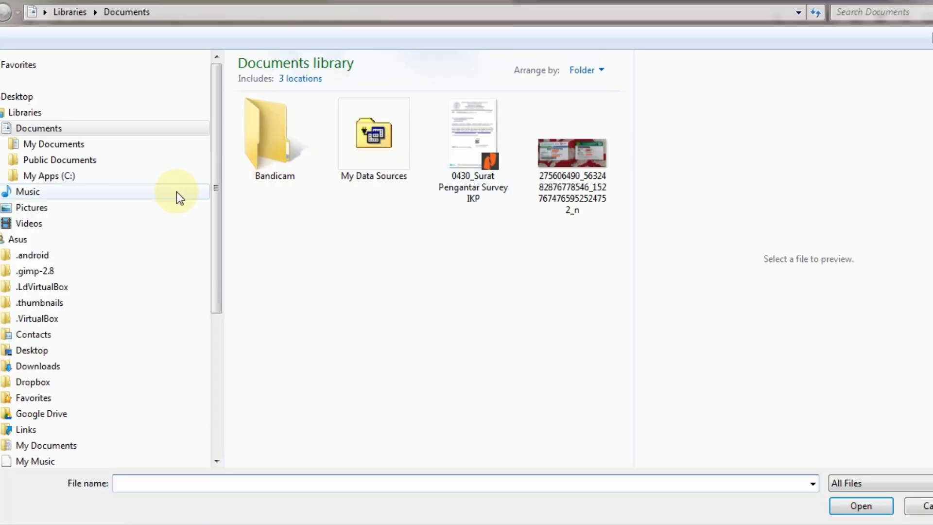
left_click(918, 9)
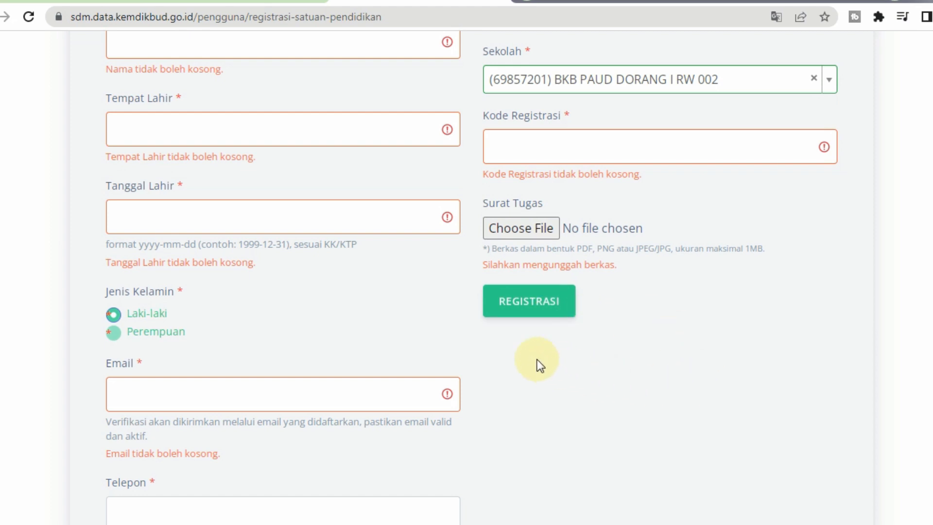
scroll(737, 294, "down", 3)
scroll(719, 285, "up", 3)
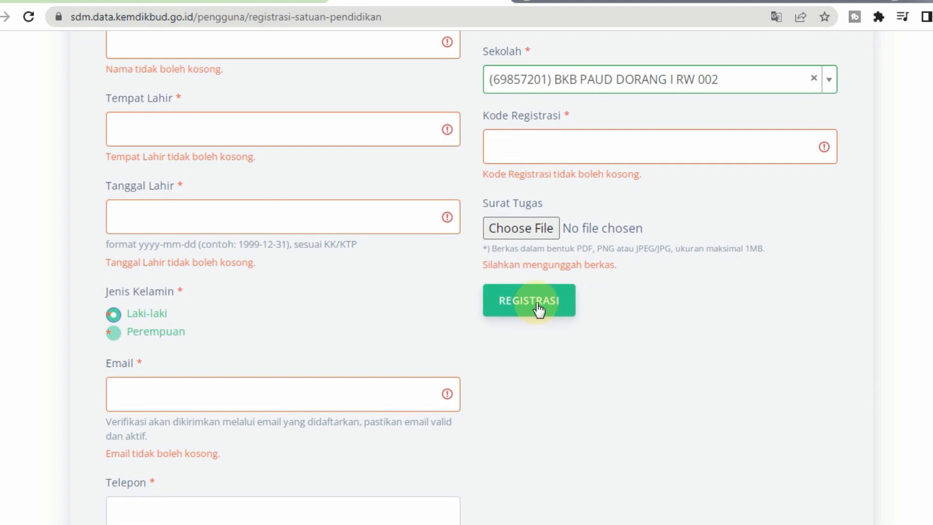
- Turn outline item 1, OPS BARU (SEKOLAH/YAYASAN), green, then select the OPS LAMA item text
scroll(881, 303, "up", 8)
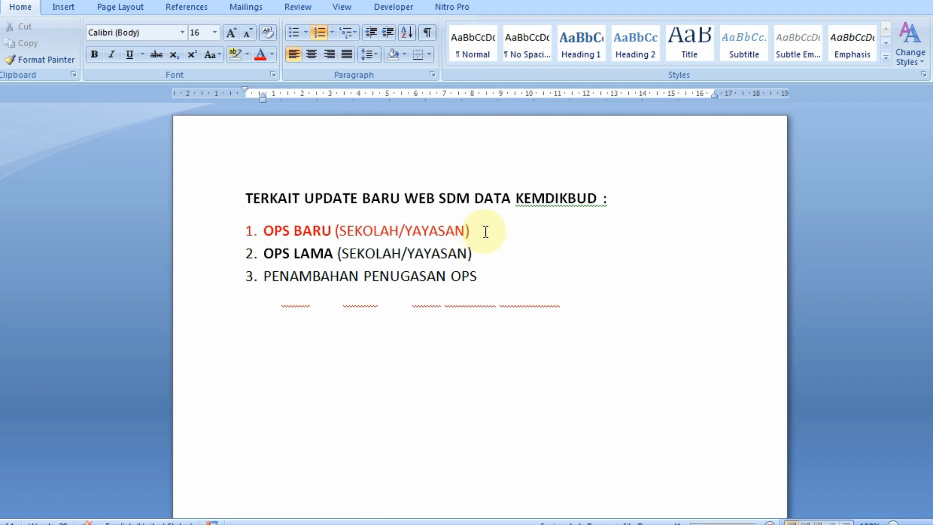
left_click_drag(474, 229, 244, 228)
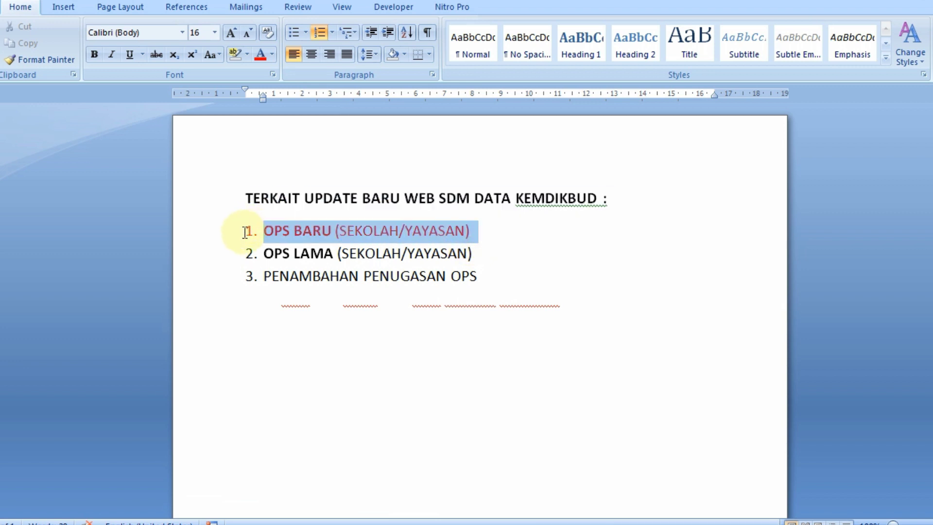
left_click(272, 55)
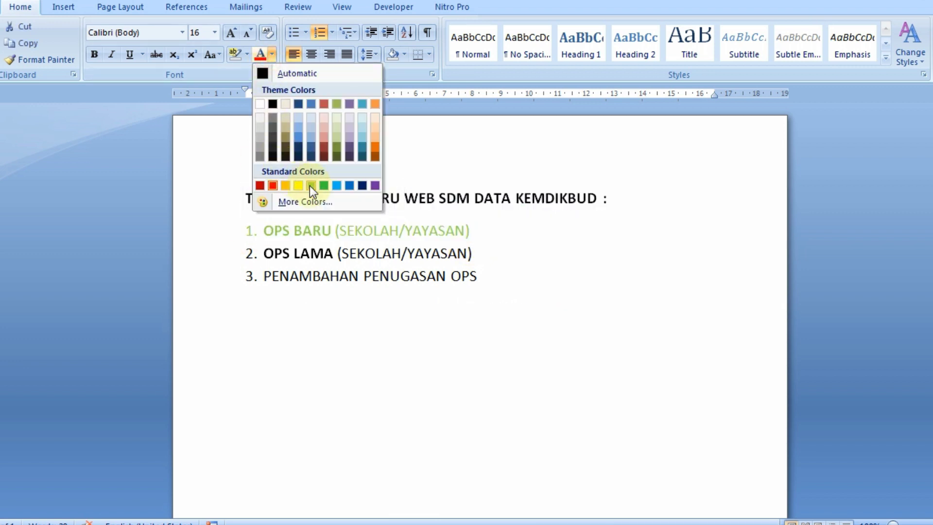
left_click(327, 185)
left_click(487, 252)
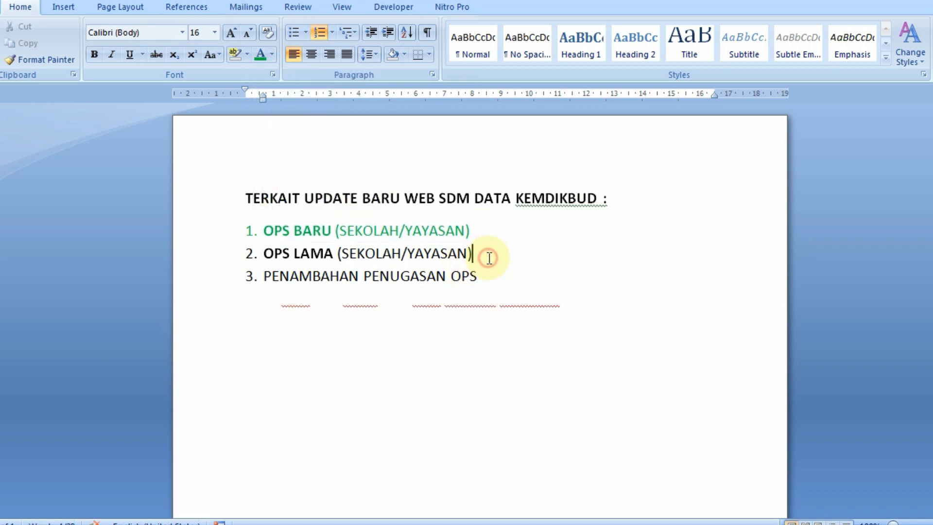
left_click(263, 256)
left_click_drag(265, 253, 466, 254)
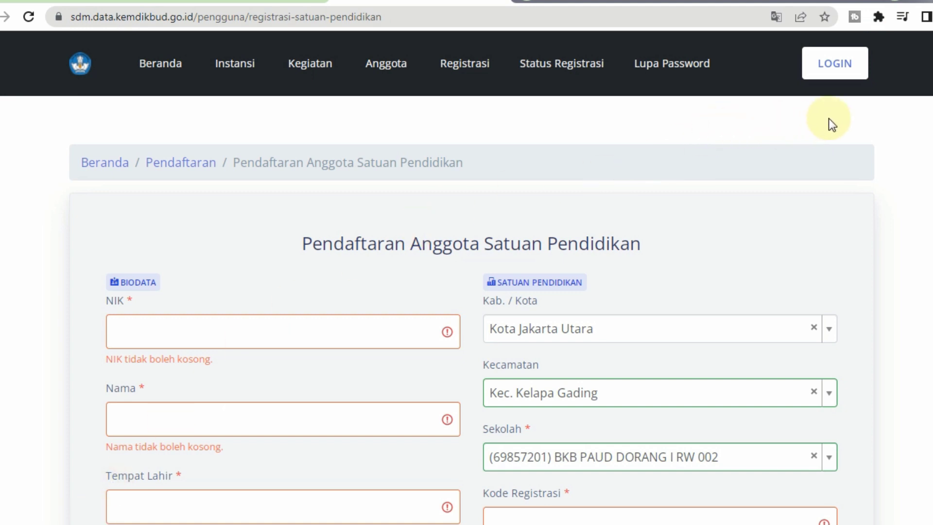
- Reload the page, close the update notice, and log in with the saved operator credentials
key("F5")
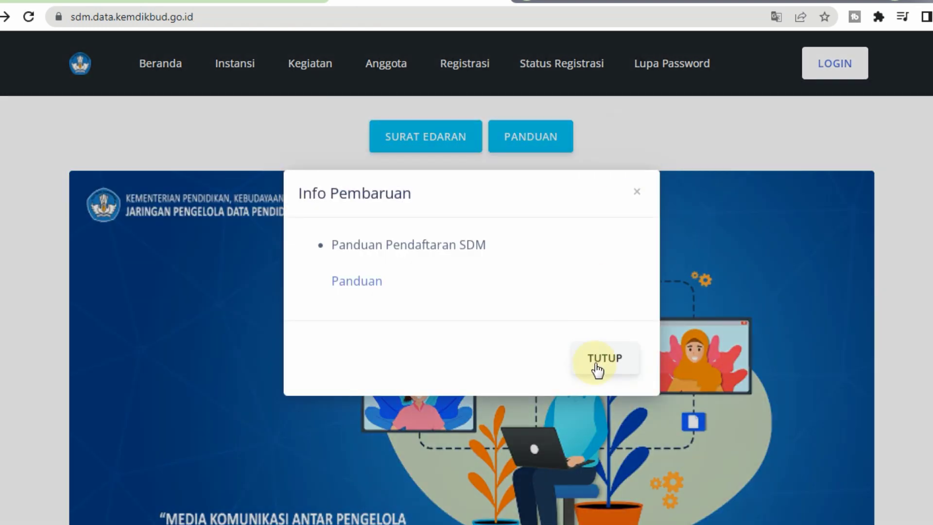
left_click(598, 357)
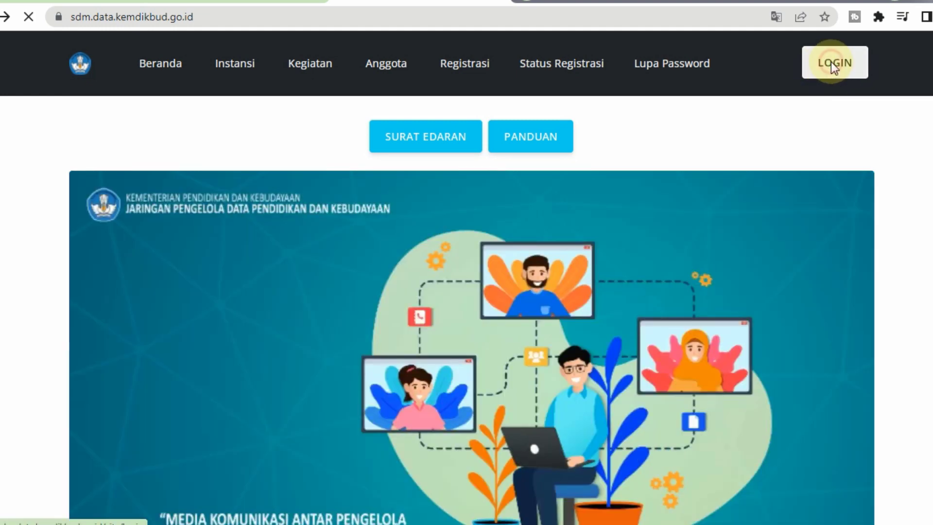
left_click(833, 68)
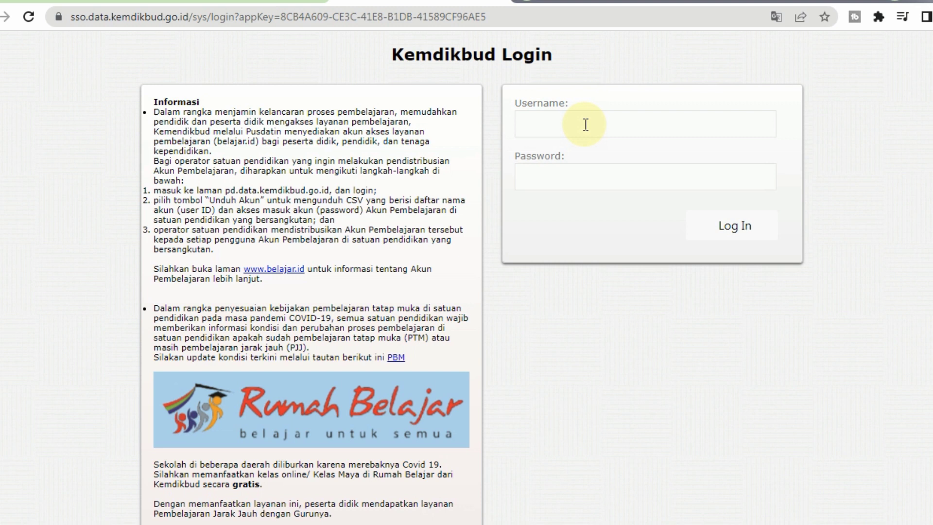
left_click(581, 179)
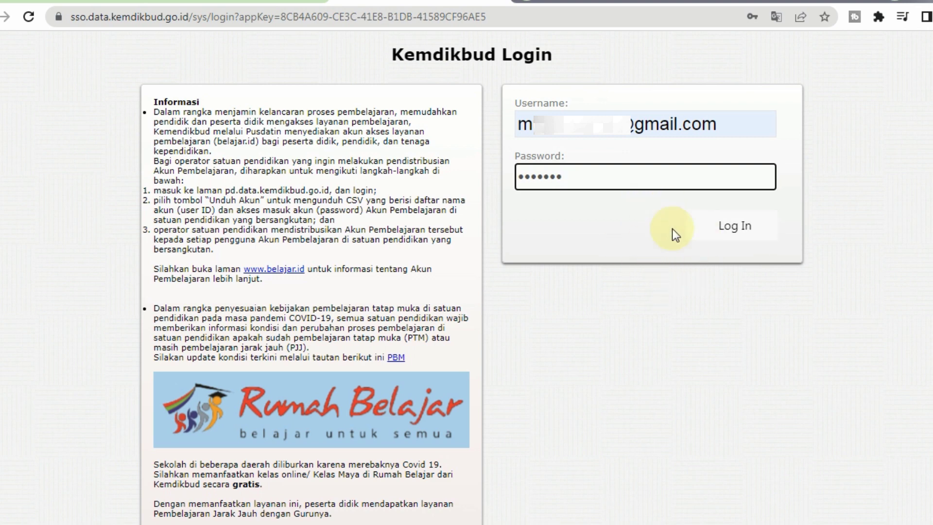
left_click(756, 231)
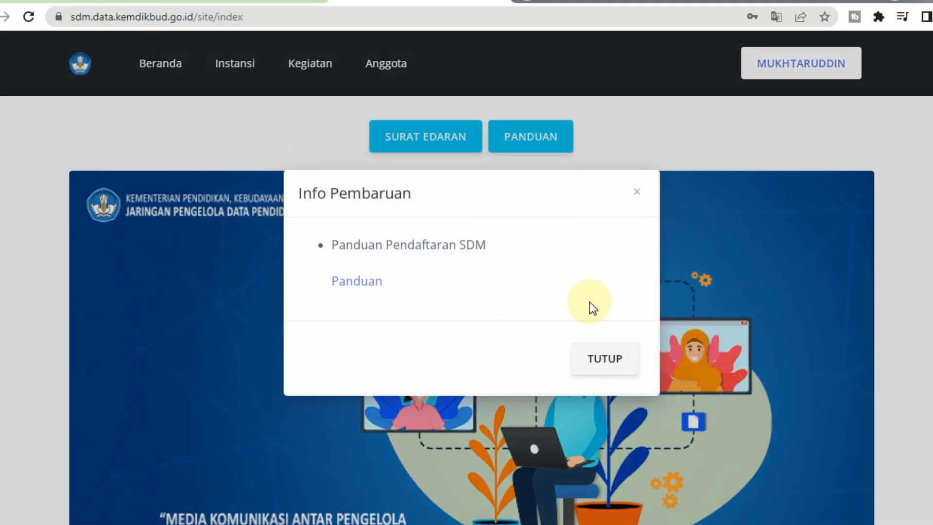
- Close the Info Pembaruan notice, scroll the home page, and open the user account menu
left_click(607, 371)
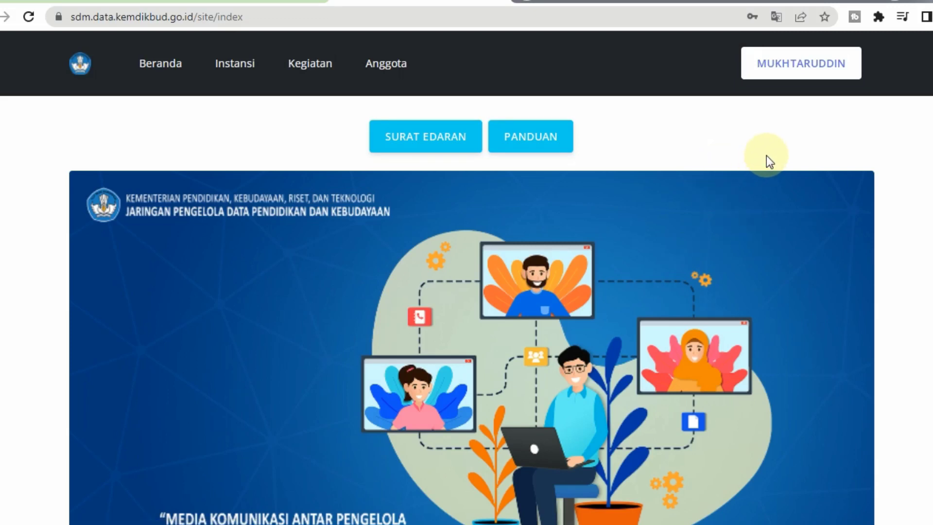
scroll(803, 161, "down", 5)
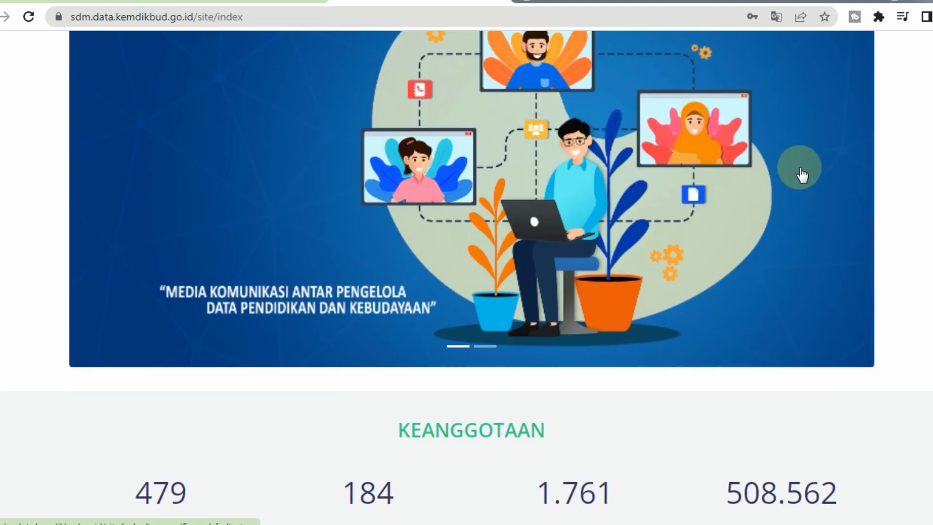
scroll(800, 171, "down", 6)
scroll(851, 349, "down", 6)
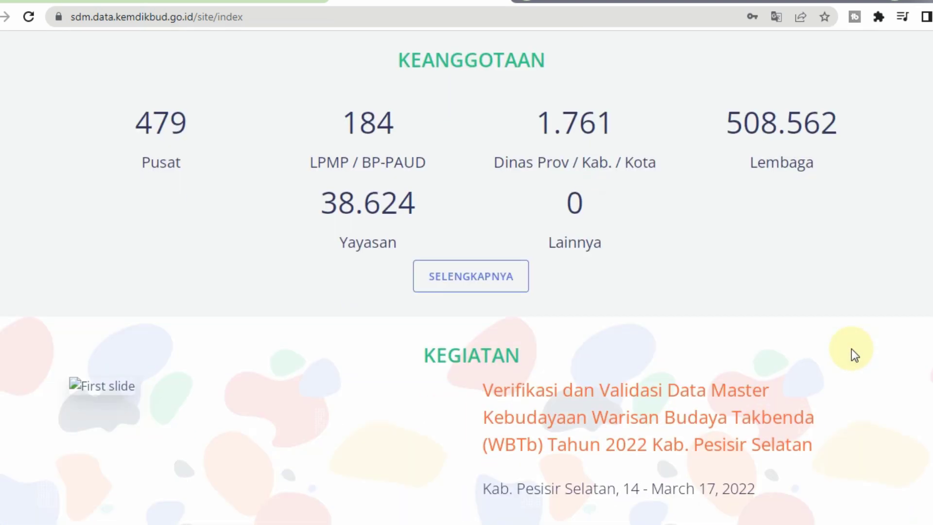
scroll(851, 349, "up", 16)
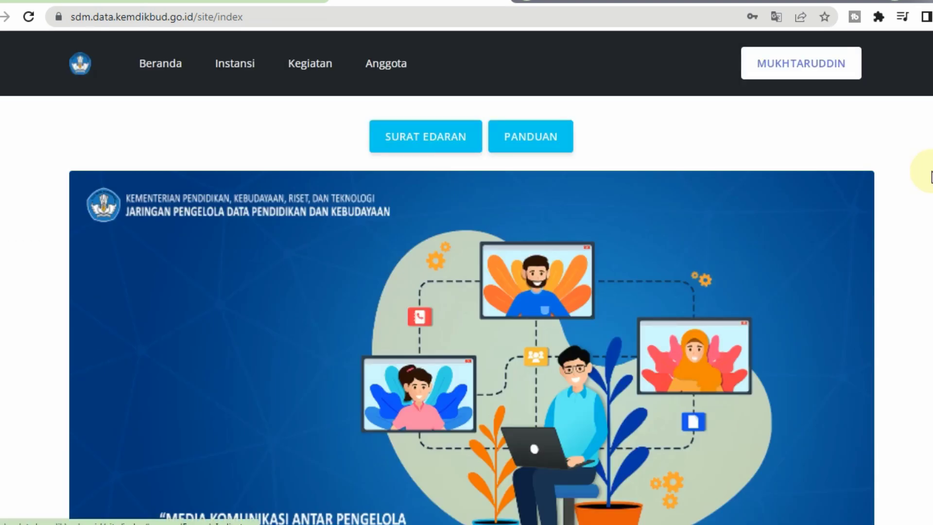
left_click(809, 60)
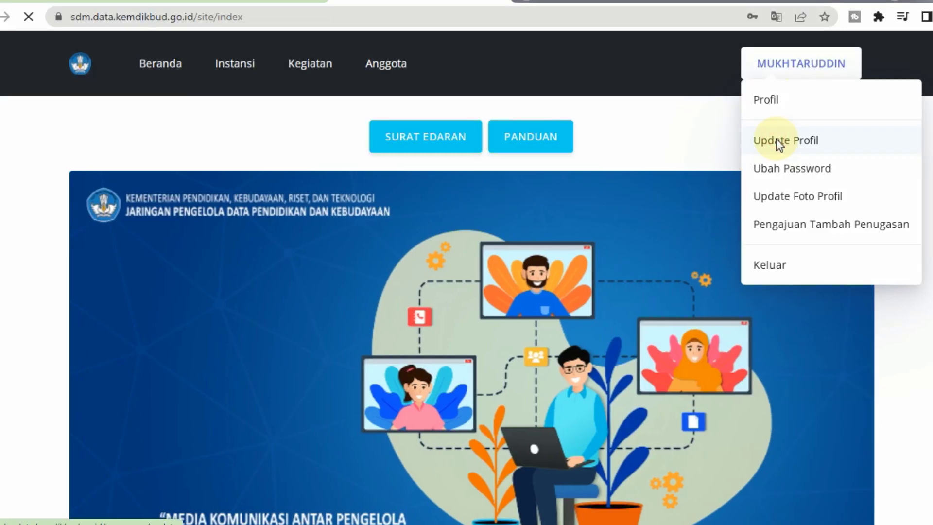
- In Update Pengguna, leave the NIP empty and enter the user's NIK
left_click(776, 140)
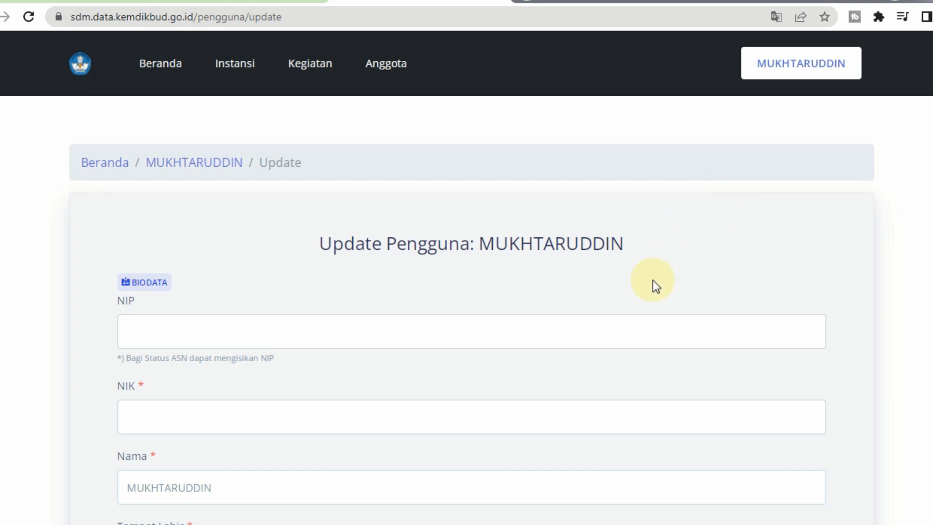
left_click(356, 332)
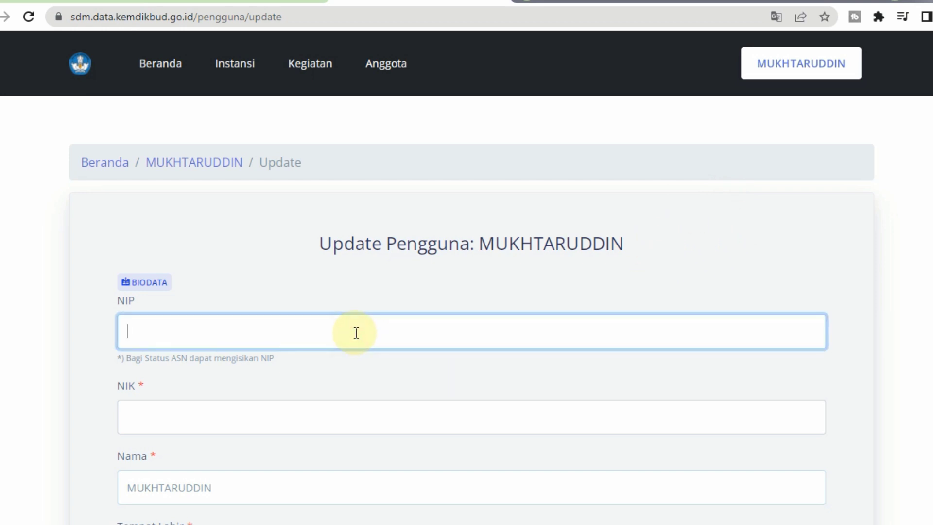
left_click(293, 249)
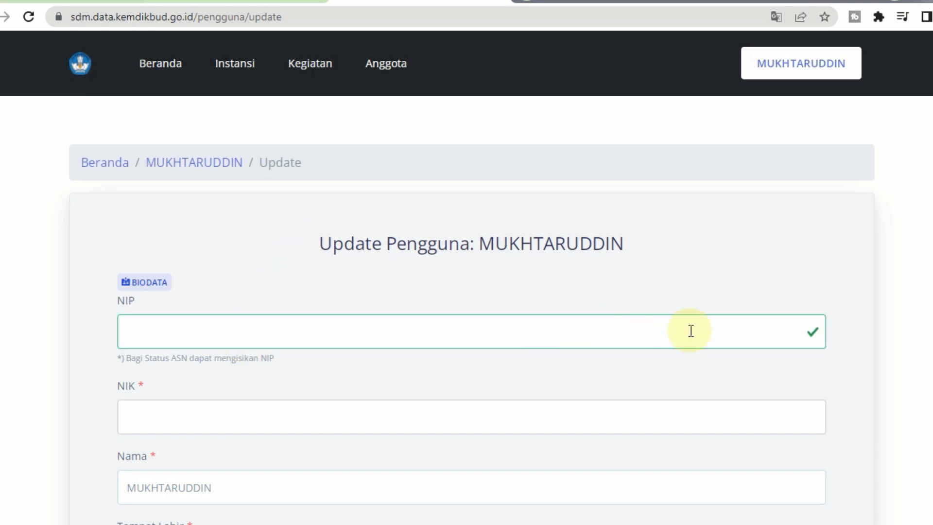
scroll(917, 316, "down", 1)
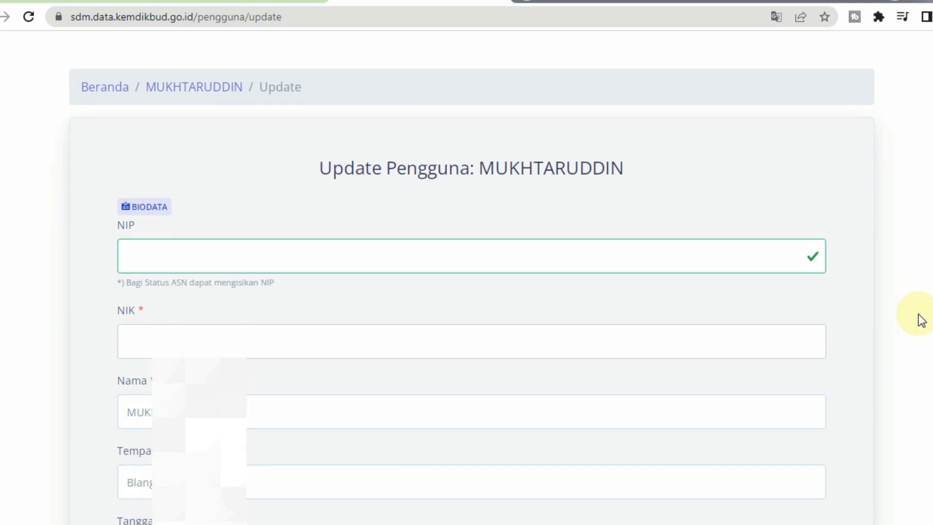
scroll(905, 281, "down", 1)
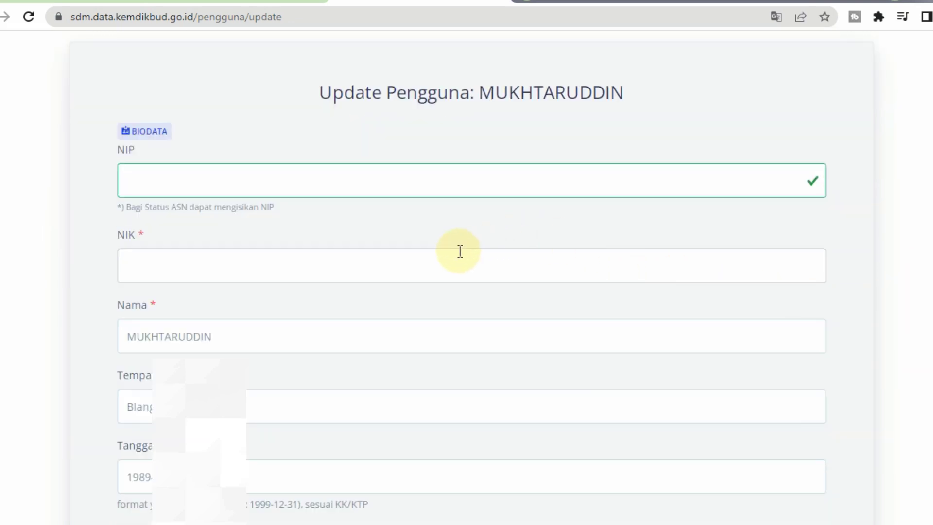
left_click(370, 265)
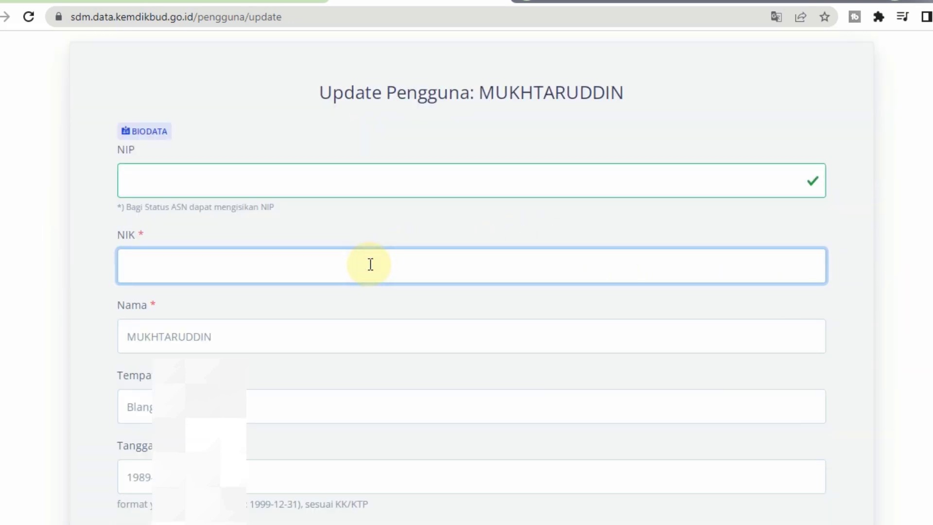
type("1108")
- Set gender to Laki-laki, edit the phone number, and submit the profile with UPDATE
left_click(275, 332)
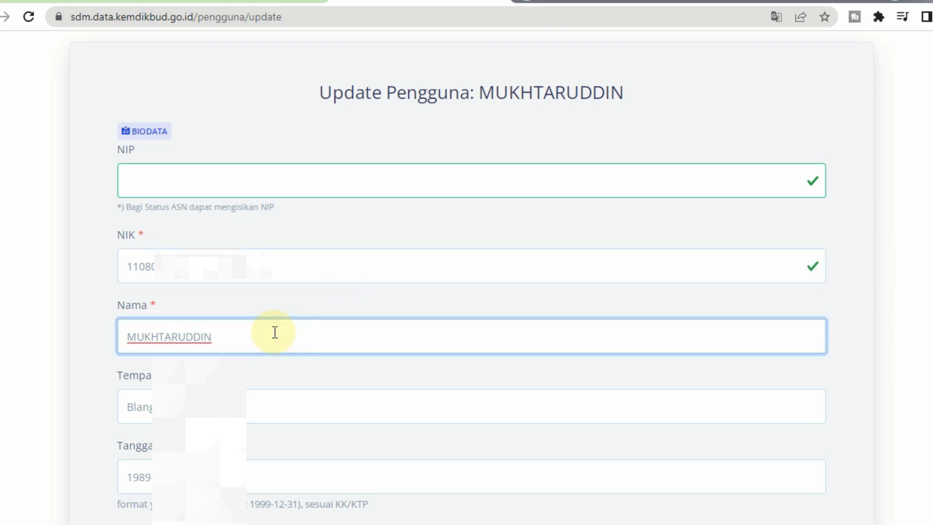
scroll(275, 332, "down", 2)
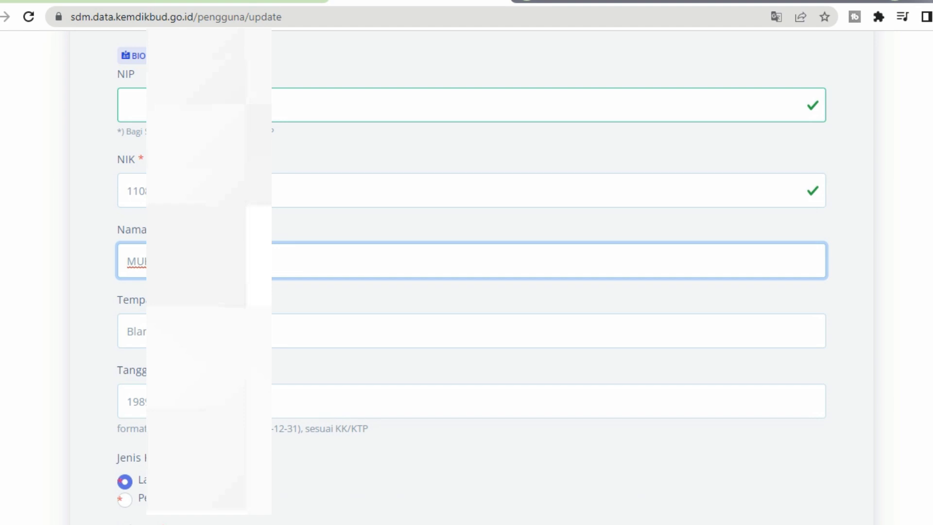
scroll(335, 387, "down", 2)
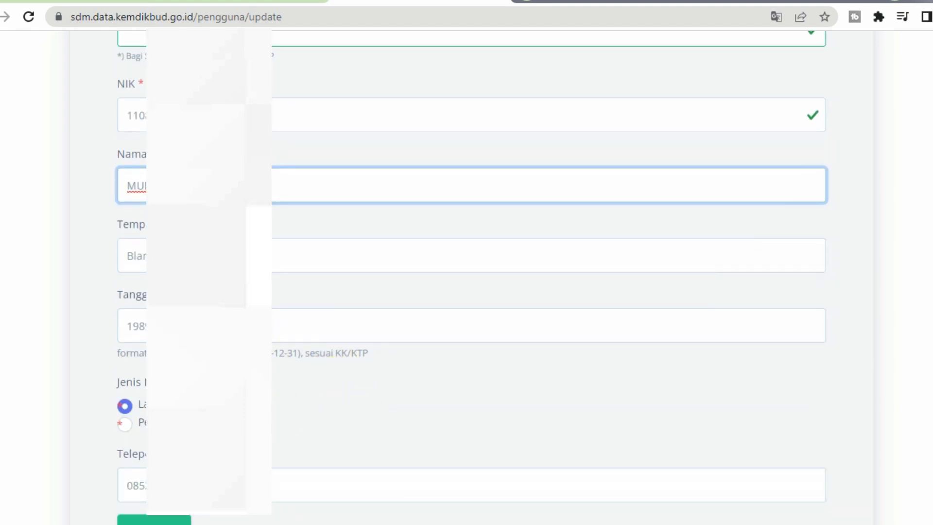
left_click(124, 407)
scroll(429, 422, "down", 4)
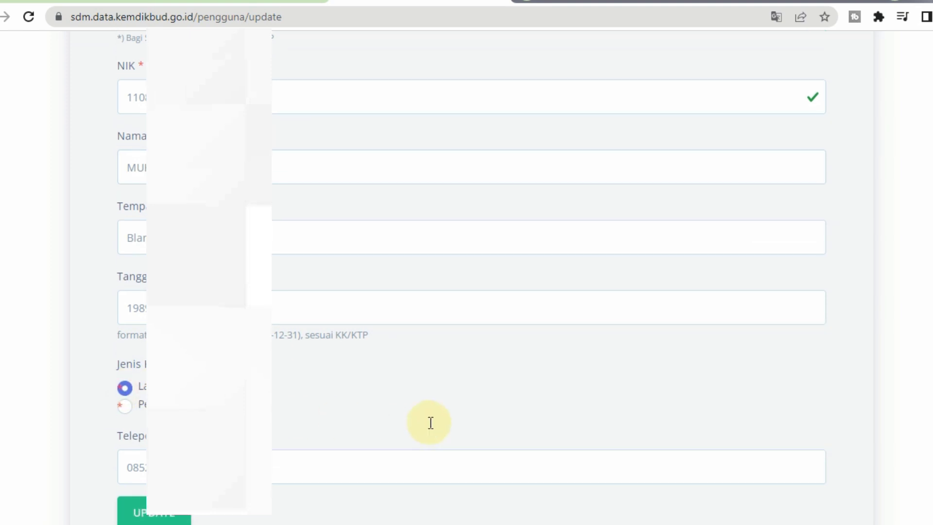
left_click(300, 337)
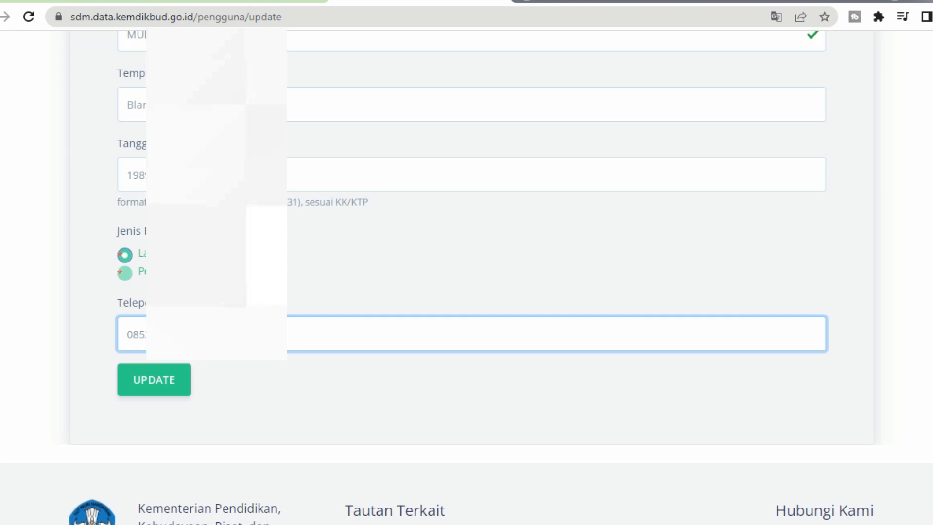
scroll(283, 379, "down", 2)
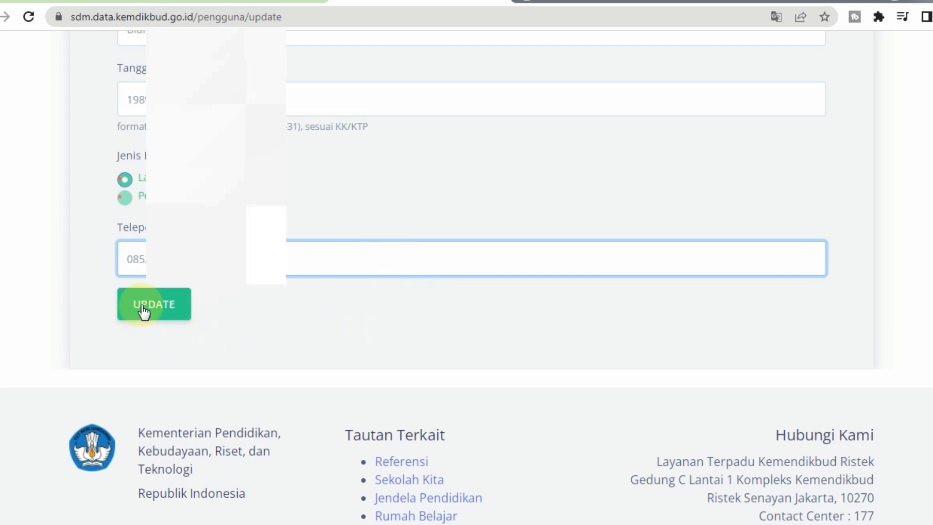
left_click(156, 316)
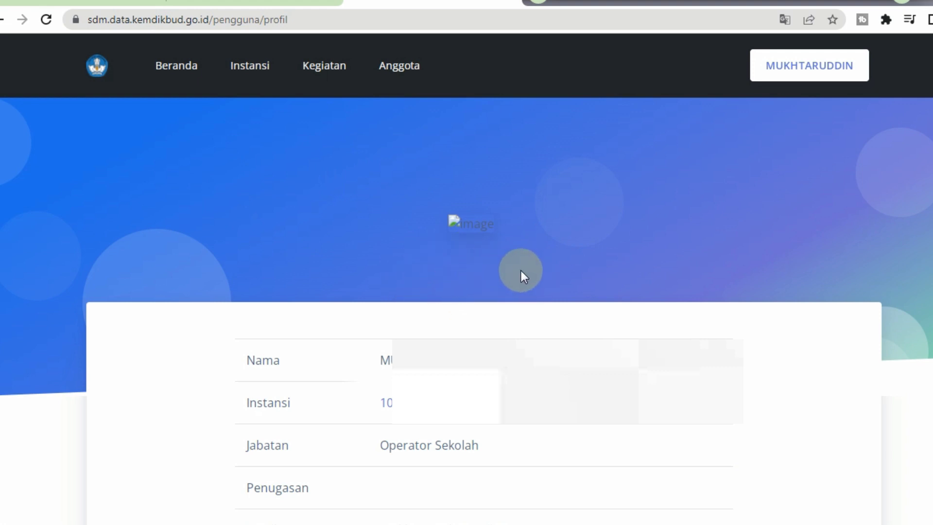
- Scroll through the Profil page and Aktivitas Login table, then select the OPS LAMA item in Word
scroll(528, 271, "down", 5)
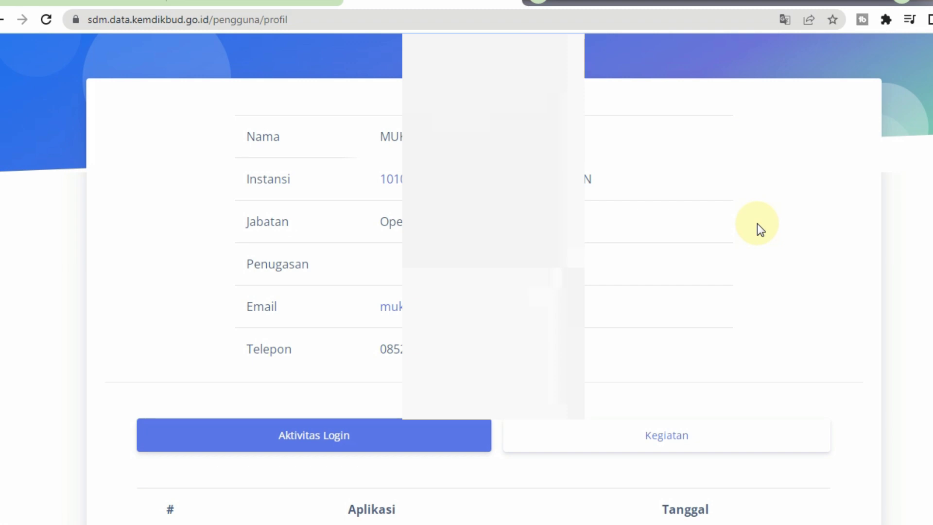
scroll(757, 224, "down", 2)
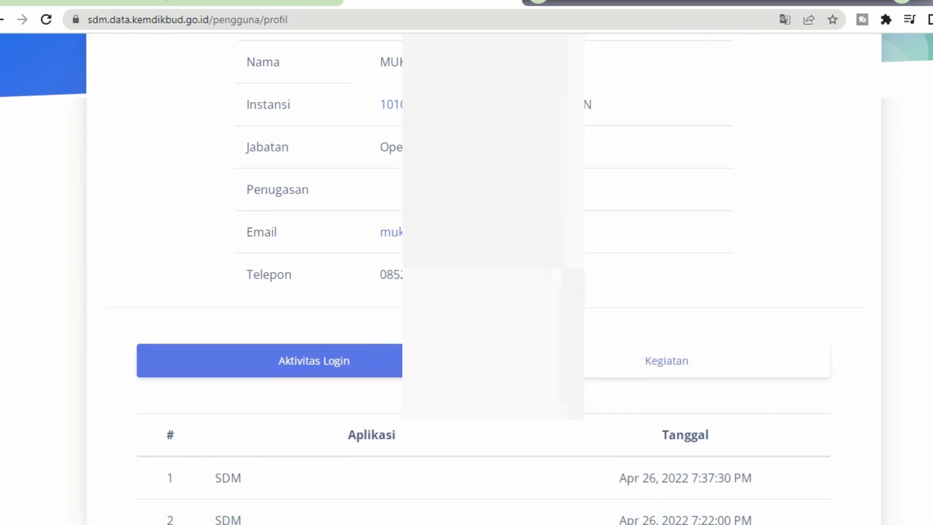
scroll(671, 389, "down", 3)
scroll(583, 454, "down", 10)
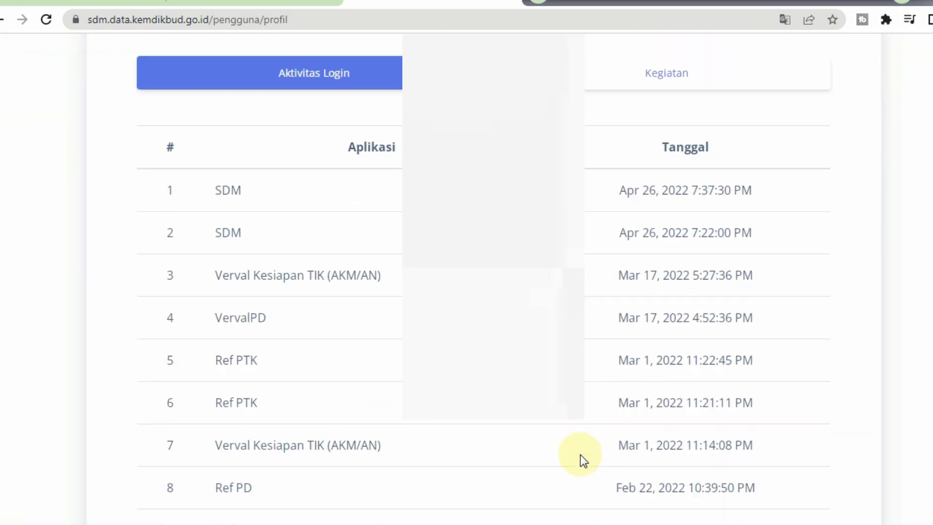
scroll(579, 452, "up", 15)
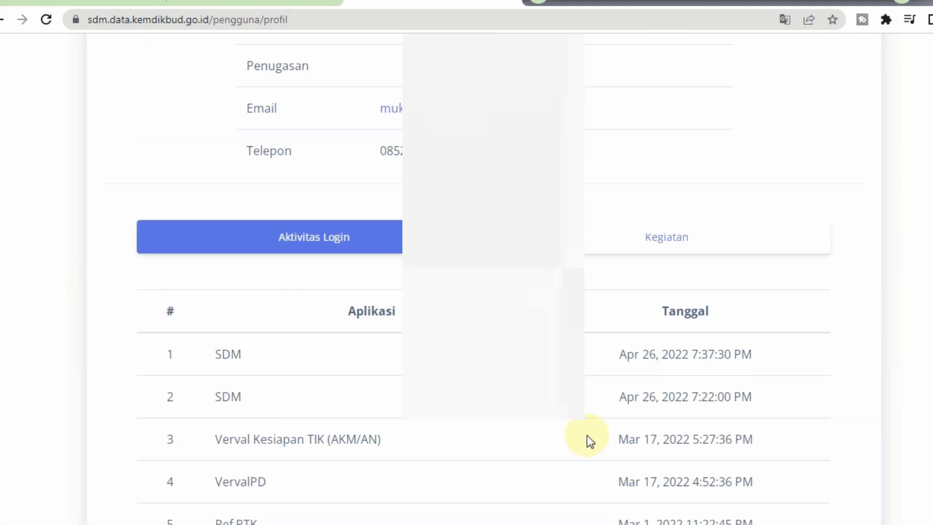
scroll(709, 255, "up", 2)
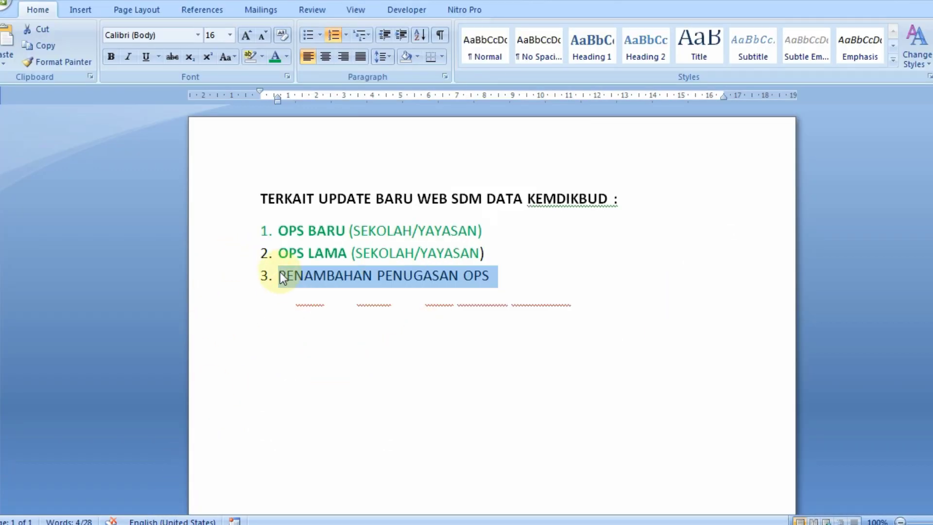
left_click_drag(279, 253, 498, 254)
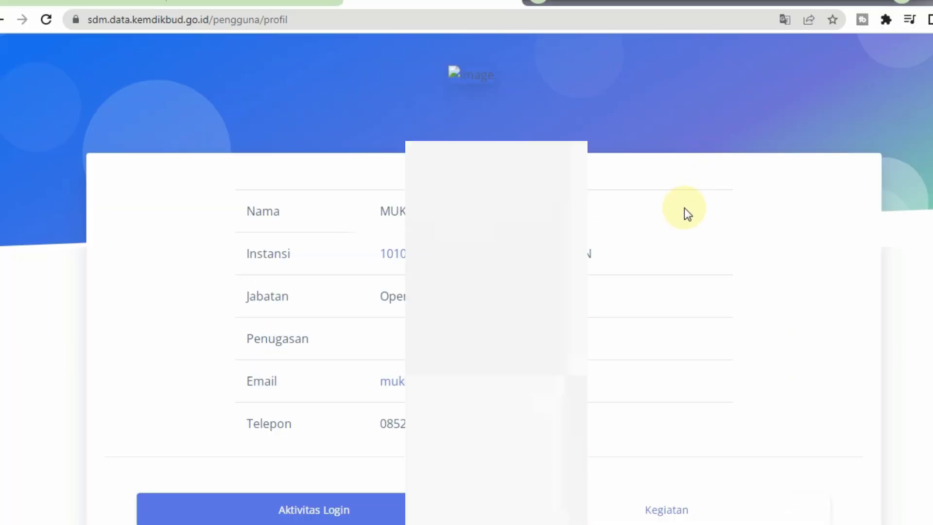
scroll(756, 211, "up", 3)
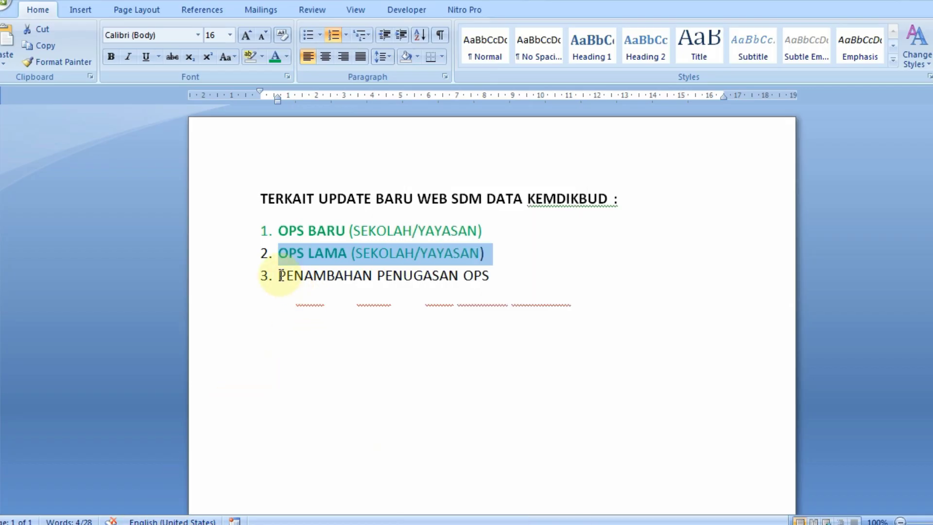
- Under Word outline item 3 (PENAMBAHAN PENUGASAN OPS), add the sub-point 'Satu OPS Lebih Dari Satu Sekolah Dipegang' and return to the browser
left_click(279, 275)
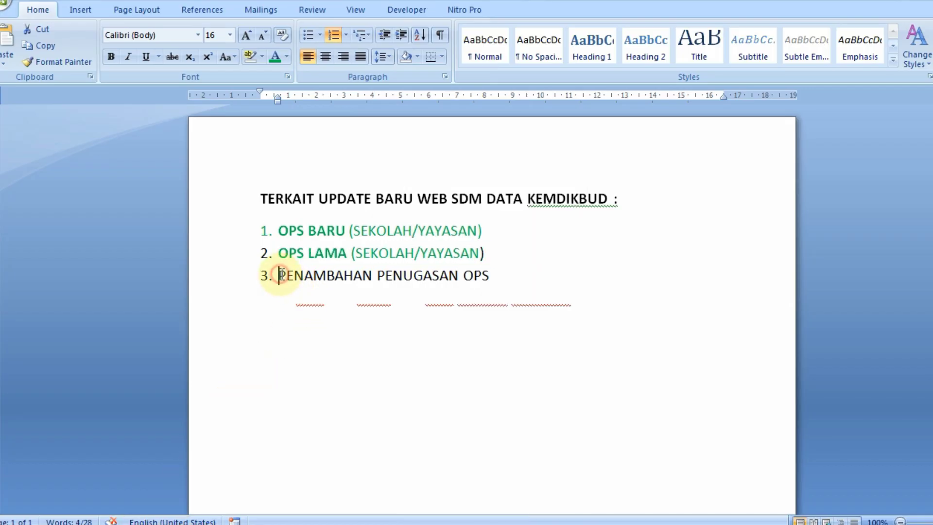
left_click_drag(280, 274, 496, 279)
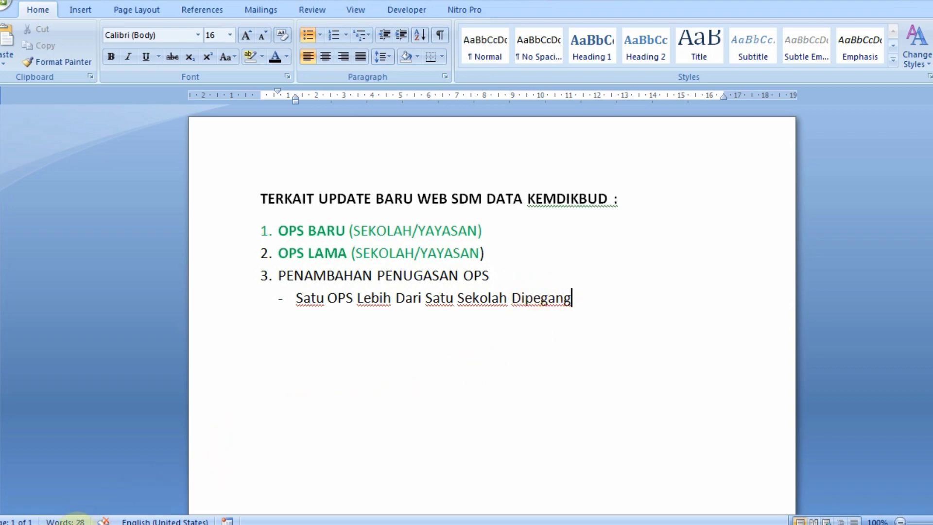
left_click(68, 523)
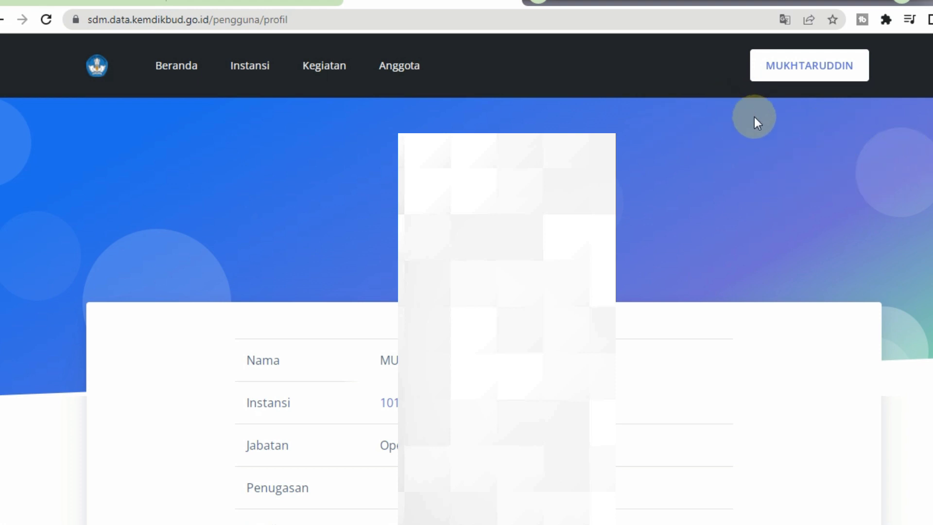
- Open the additional assignment request form (Tambah Penugasan) from the account options
left_click(809, 66)
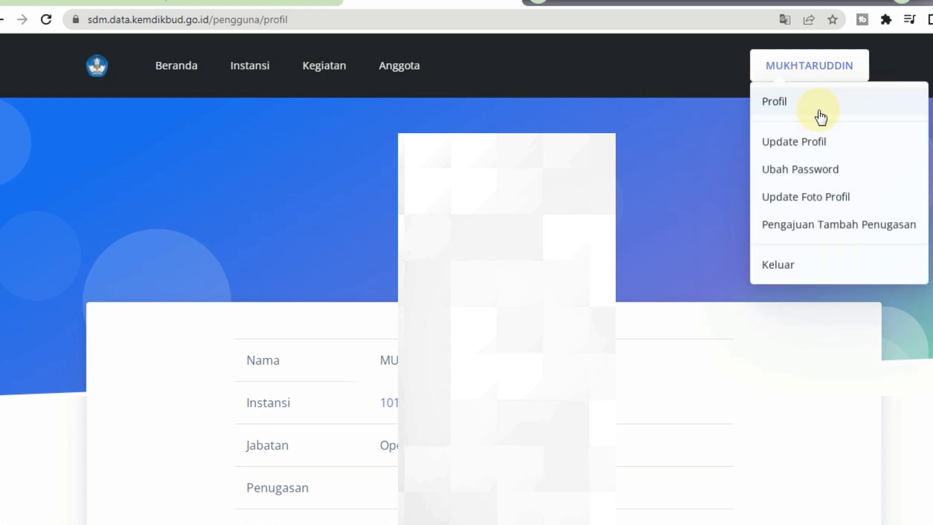
left_click(822, 117)
left_click(750, 68)
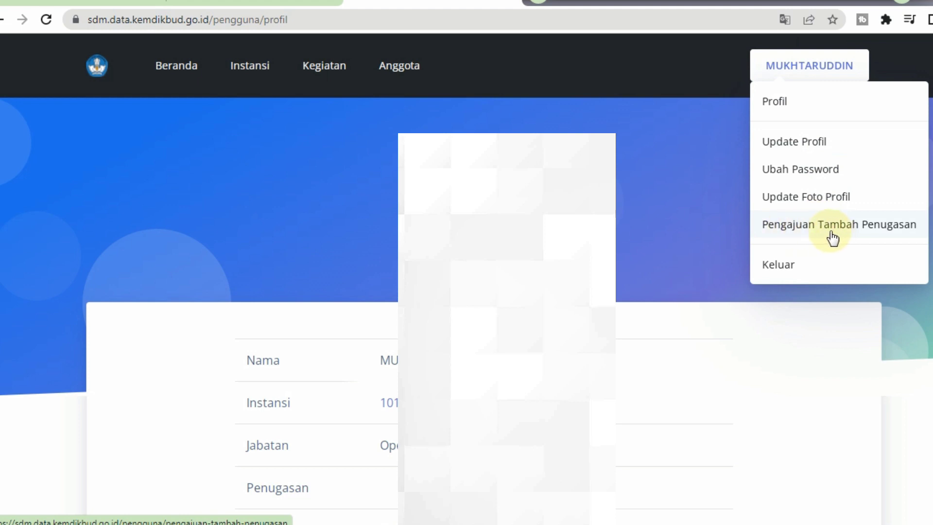
left_click(872, 234)
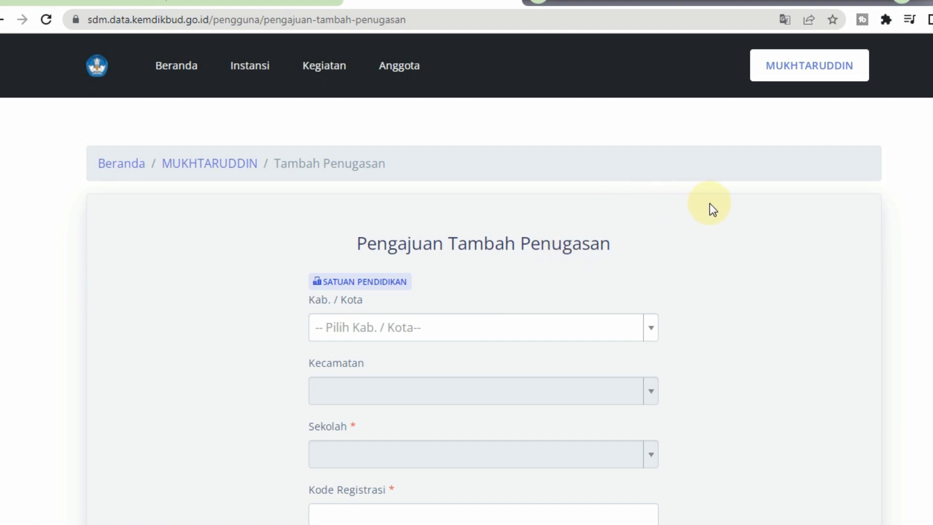
scroll(699, 201, "down", 1)
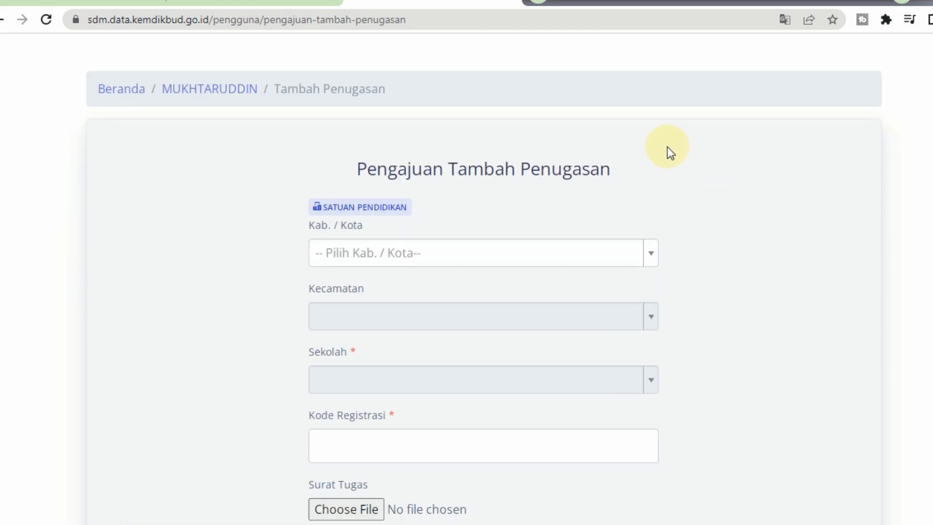
- Choose Kota Jakarta Selatan, Kec. Jagakarsa and school BKB PAUD AL-FATH, then go to the Kode Registrasi field
left_click(650, 256)
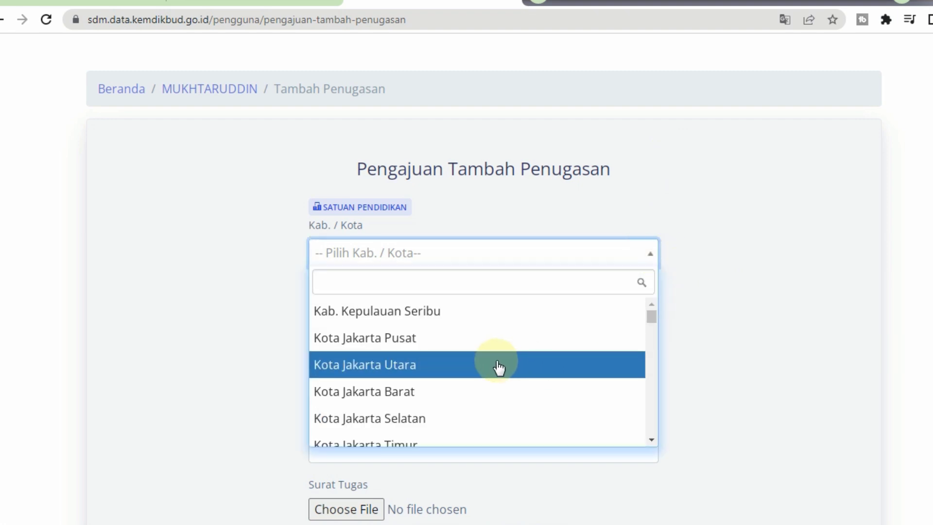
left_click(489, 417)
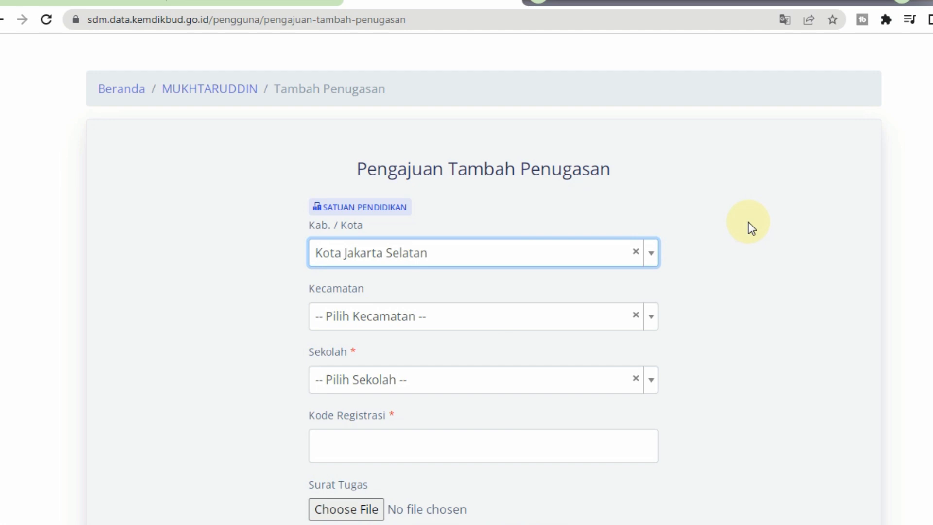
left_click(596, 314)
left_click(408, 427)
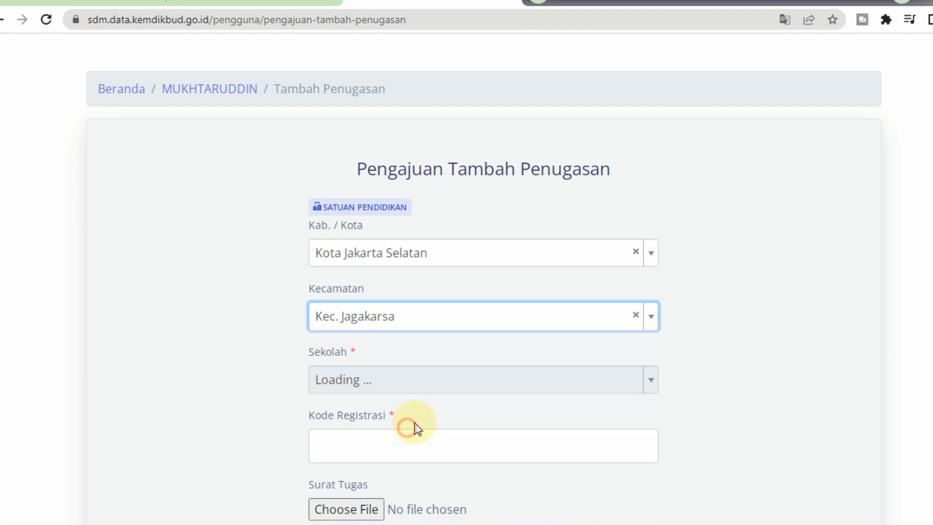
left_click(459, 380)
left_click(387, 311)
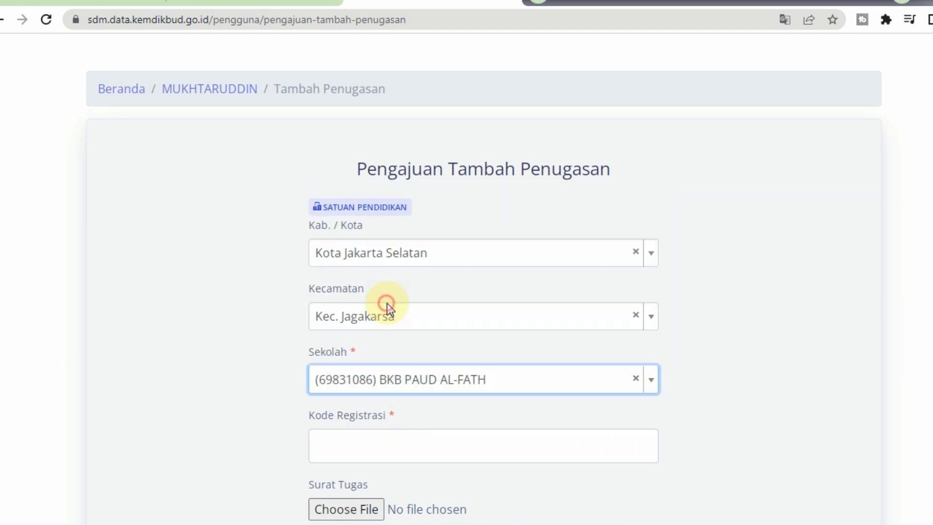
scroll(894, 316, "down", 1)
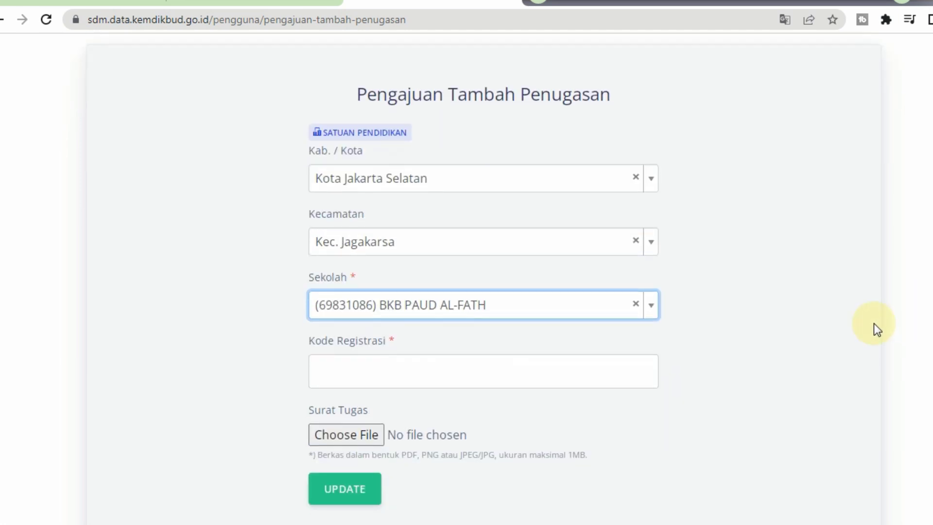
left_click(474, 374)
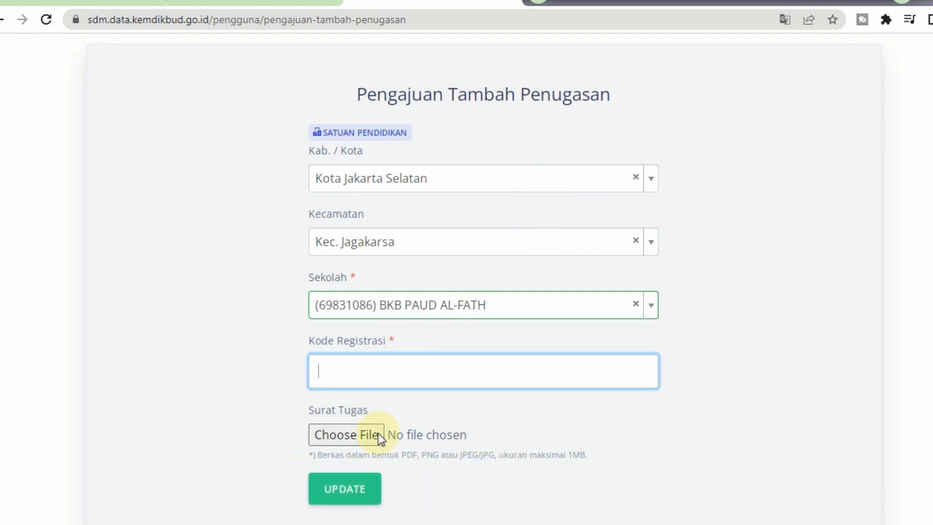
scroll(406, 235, "up", 3)
- In Word, colour outline item 3 and its sub-line green, then return to the form
key("alt+Tab")
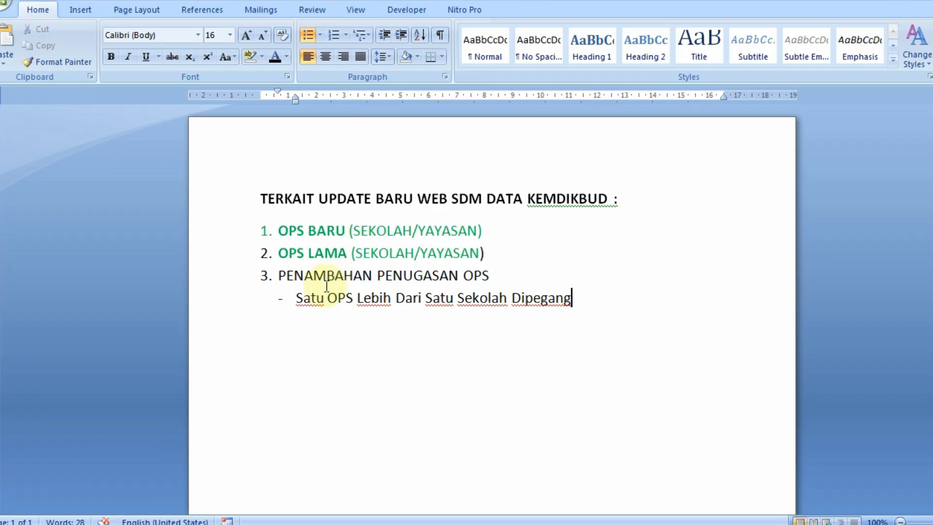
left_click_drag(280, 278, 610, 318)
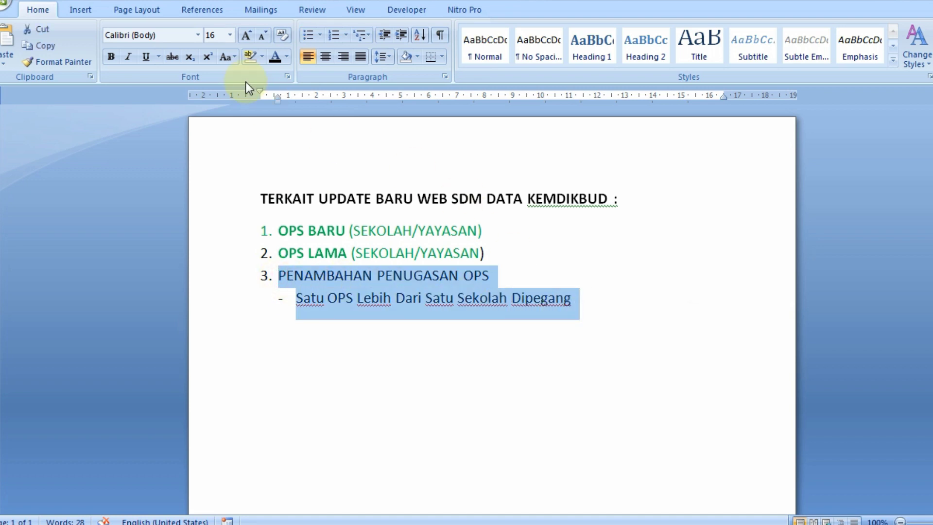
left_click(287, 57)
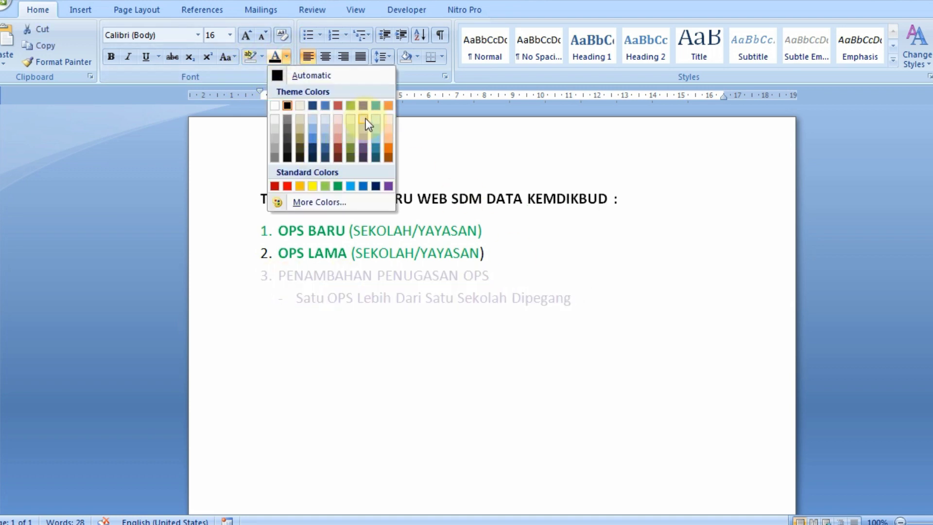
left_click(374, 107)
key("alt+Tab")
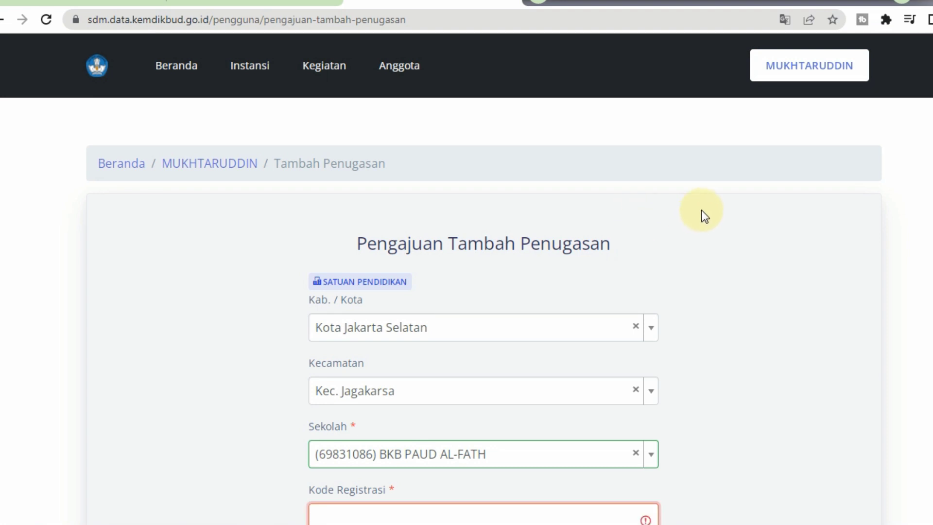
- Go to the Profil page from the account menu, then switch to the PDF registration guide
left_click(798, 75)
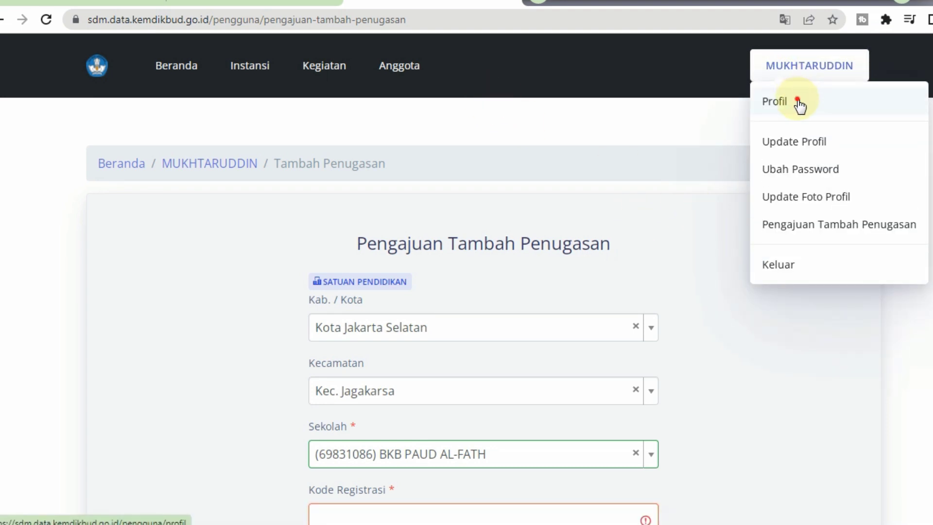
left_click(799, 101)
key("alt+Tab")
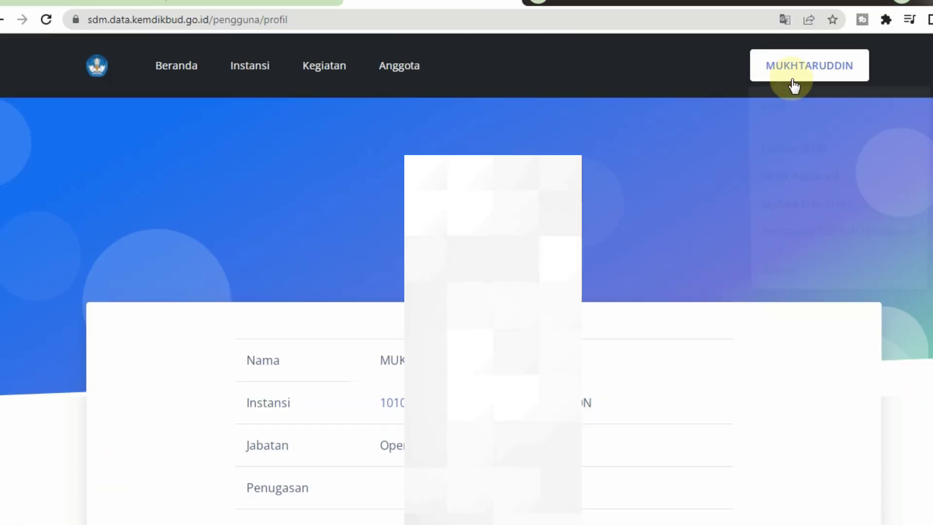
- Under Ubah Password, enter the old password, paste the new password and confirmation, and submit with UPDATE
left_click(799, 80)
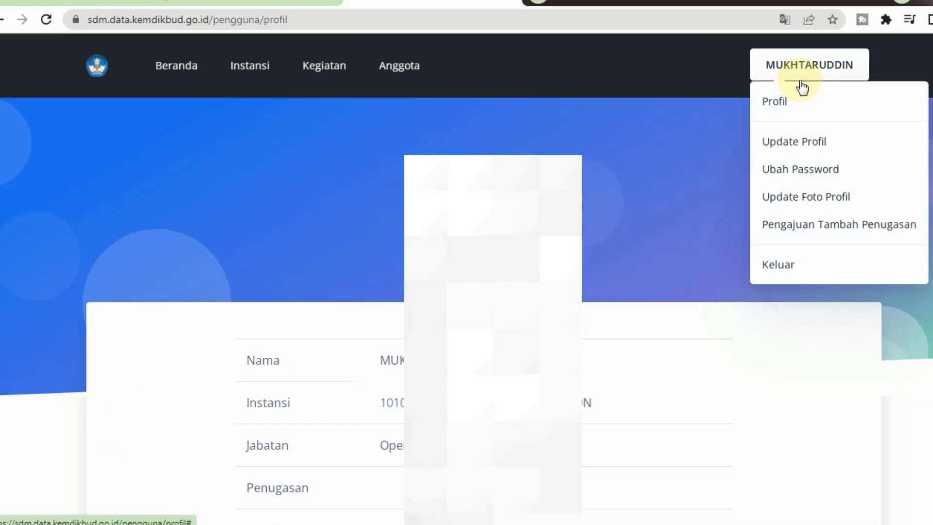
left_click(804, 66)
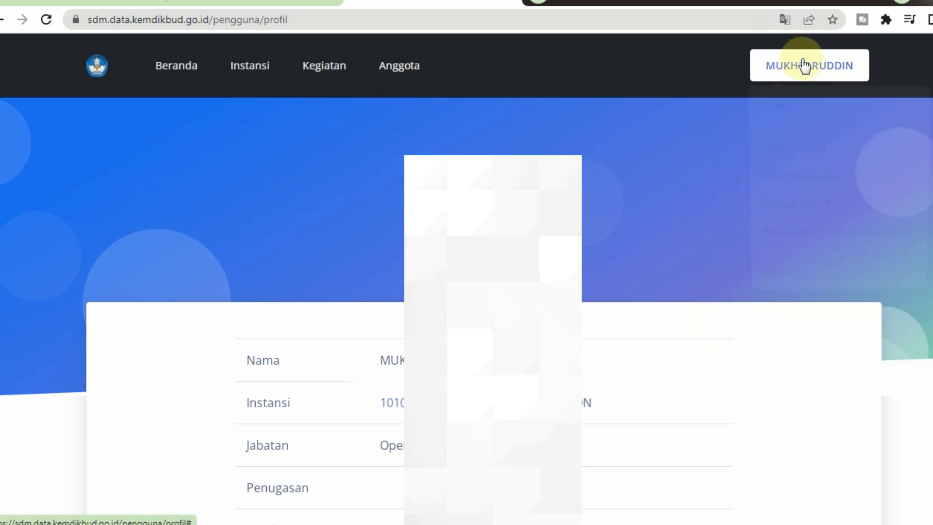
left_click(804, 65)
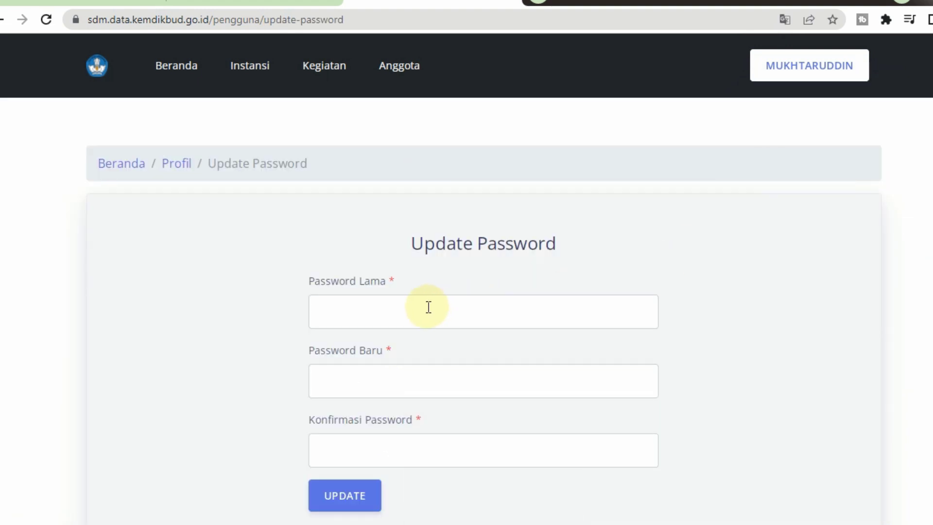
left_click(429, 306)
type("a")
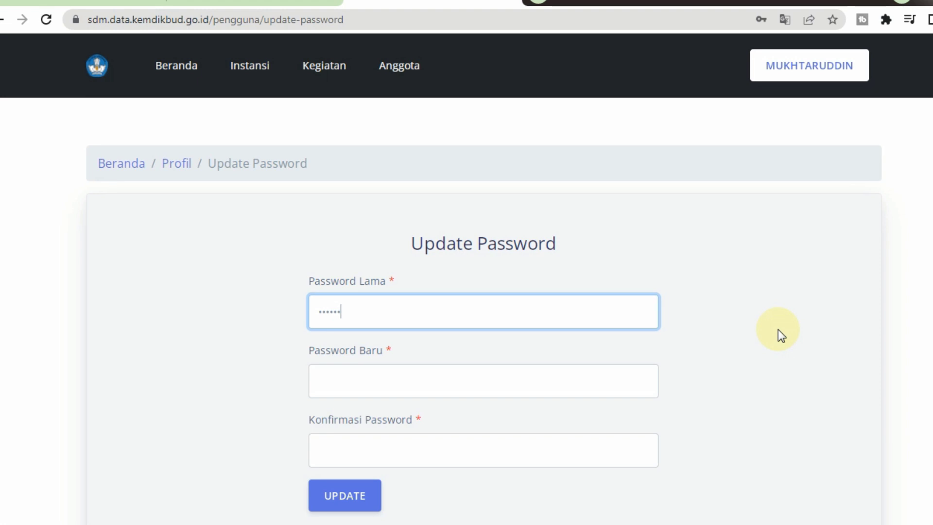
type("a")
key("Tab")
key("ctrl+v")
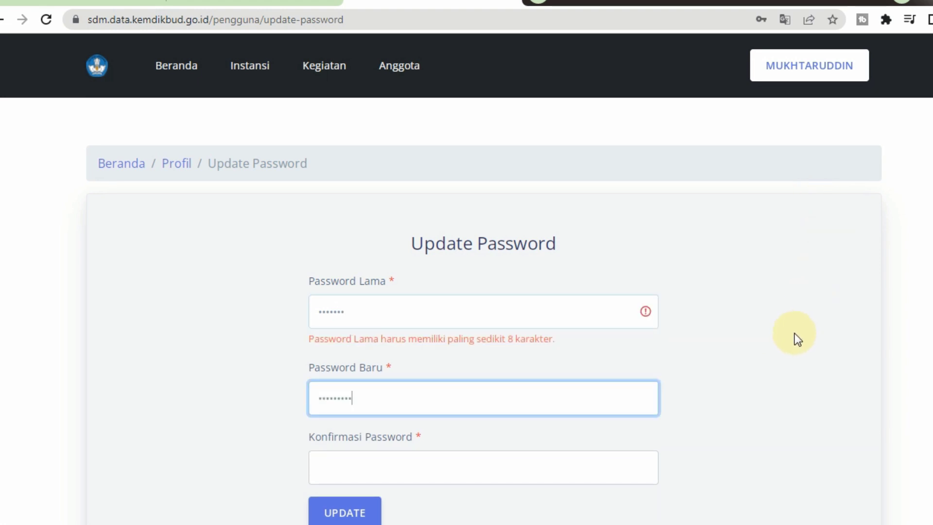
left_click(401, 462)
key("ctrl+v")
left_click(759, 386)
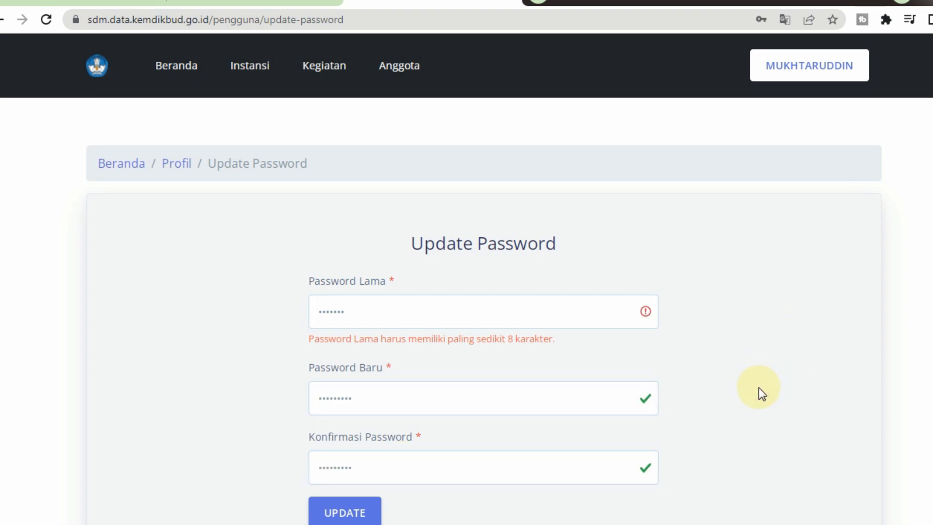
scroll(758, 392, "down", 2)
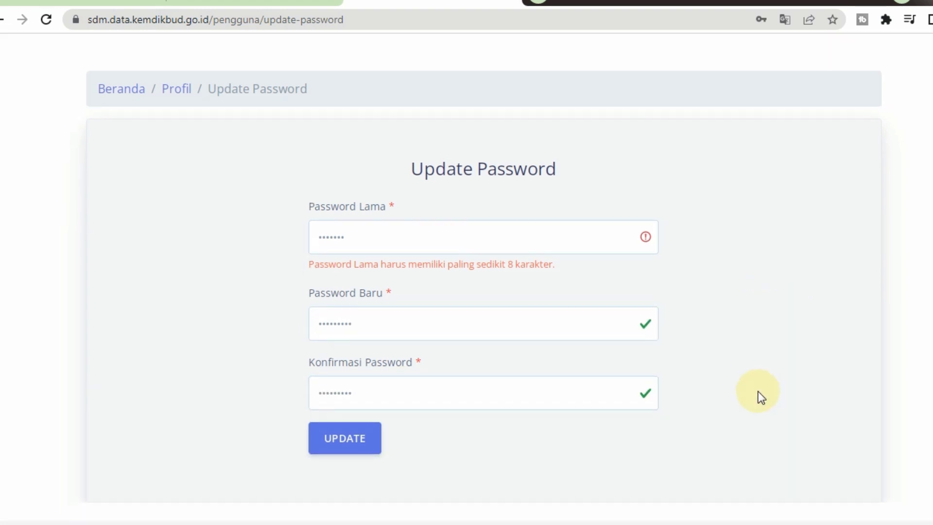
left_click(352, 442)
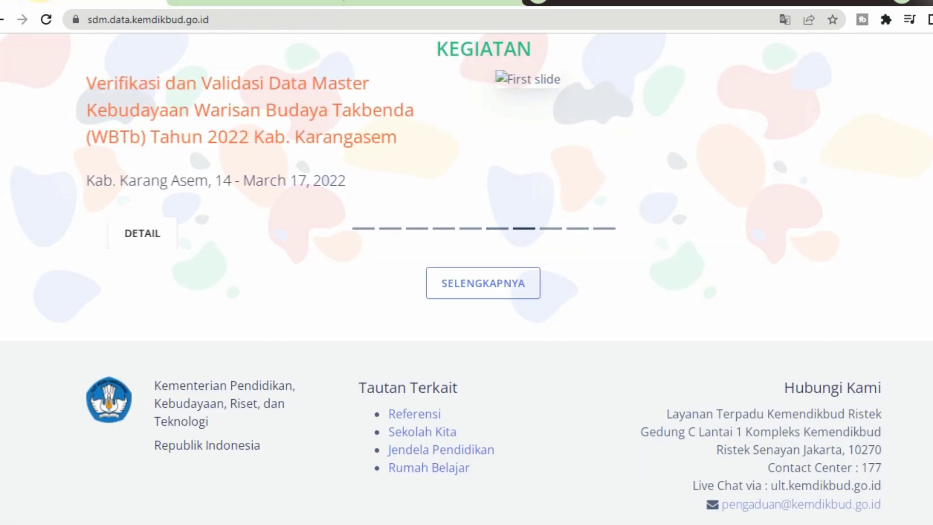
- Scroll up the signed-out home page to view Keanggotaan figures such as 508.562 Lembaga
scroll(741, 356, "up", 5)
scroll(800, 374, "up", 10)
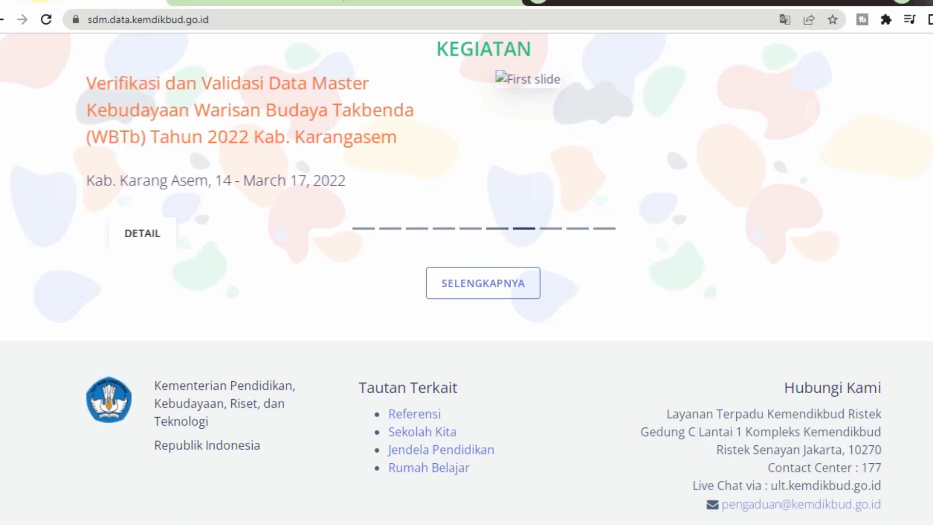
scroll(743, 360, "up", 15)
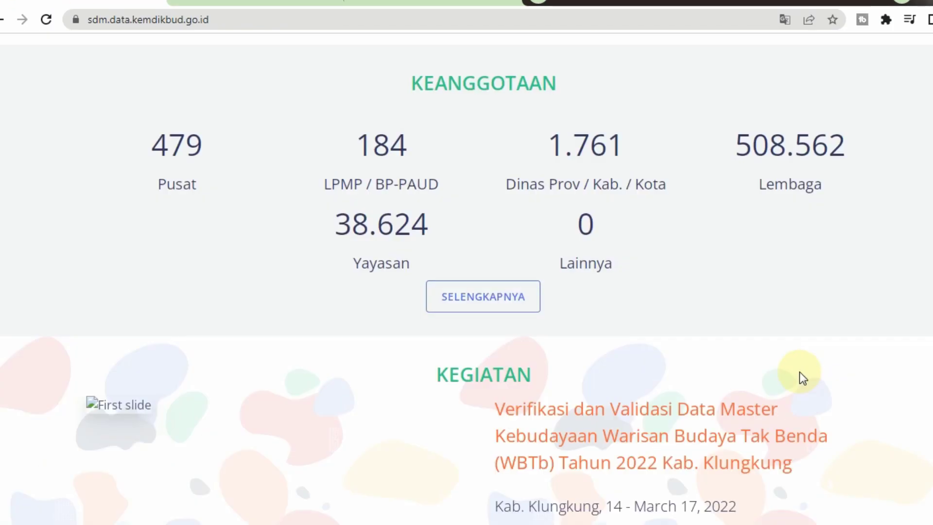